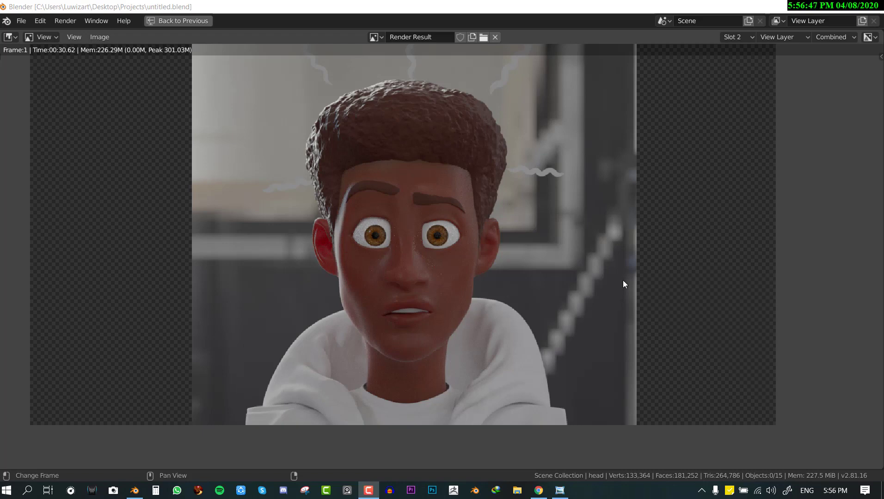
Compare the renders in Slot 1 and Slot 2 at full-window size and return to the Shading layout.
left_click(178, 23)
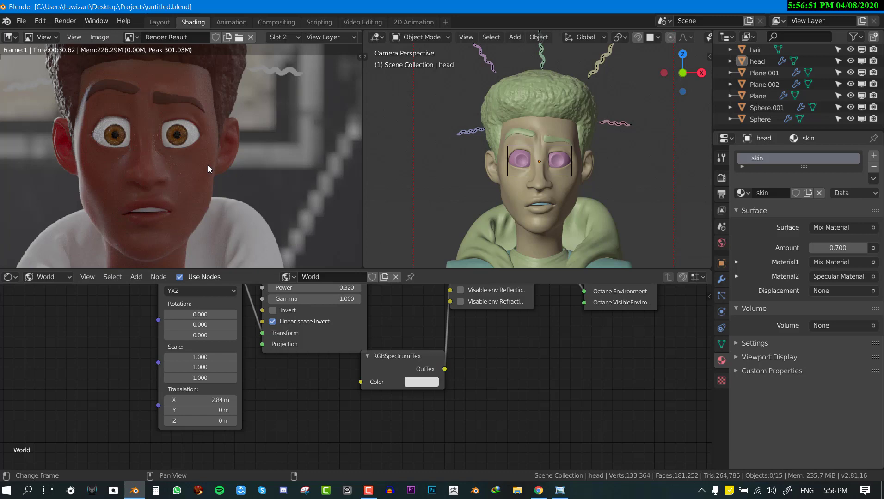
key("ctrl+space")
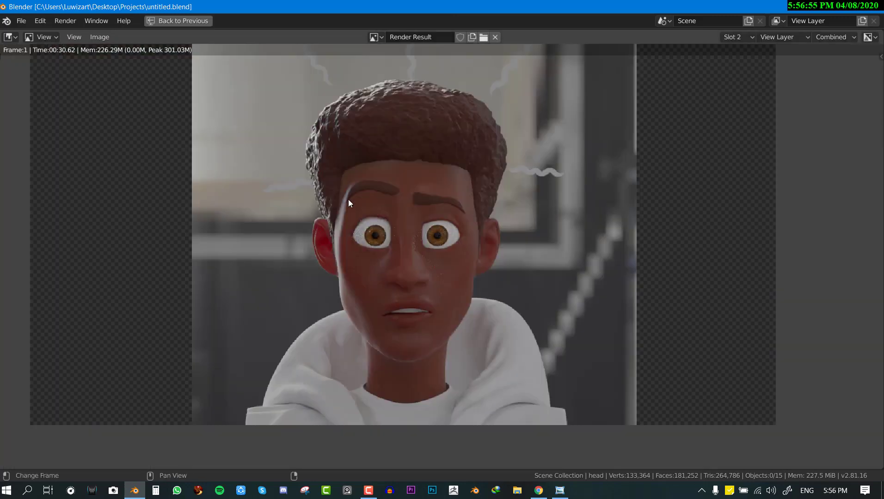
scroll(443, 235, "up", 1)
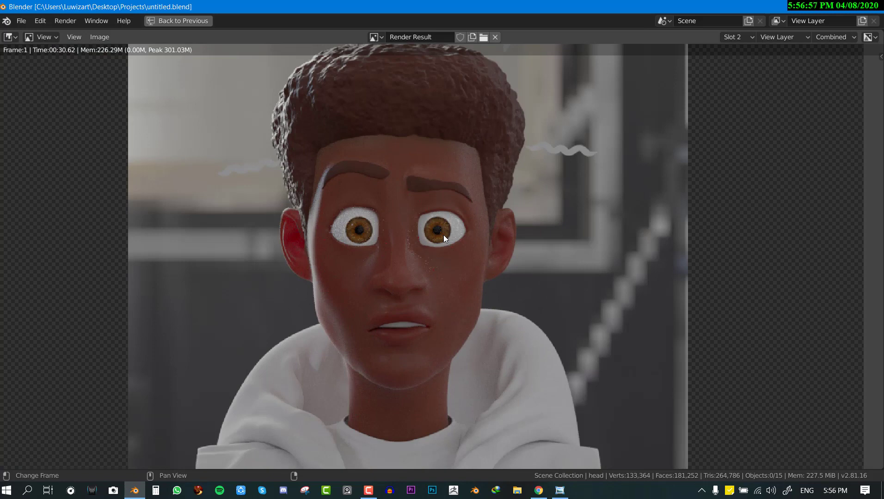
scroll(474, 218, "down", 1)
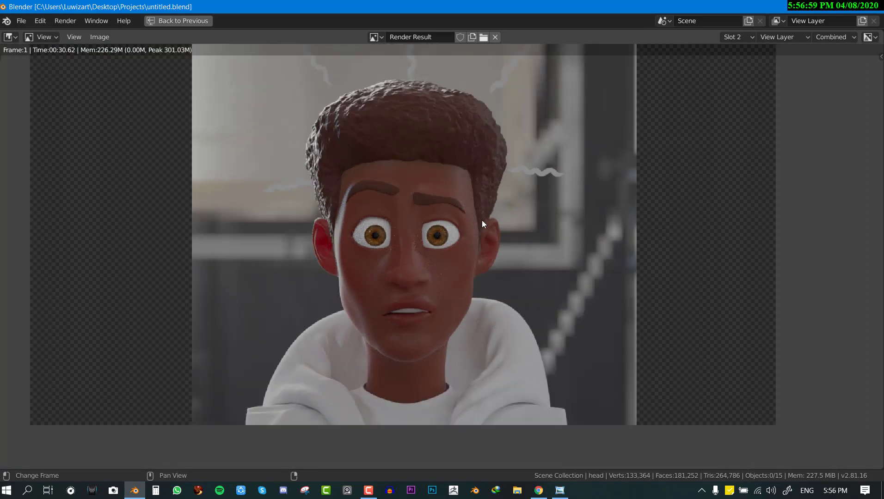
key("j")
key("j")
key("j")
key("j")
key("j")
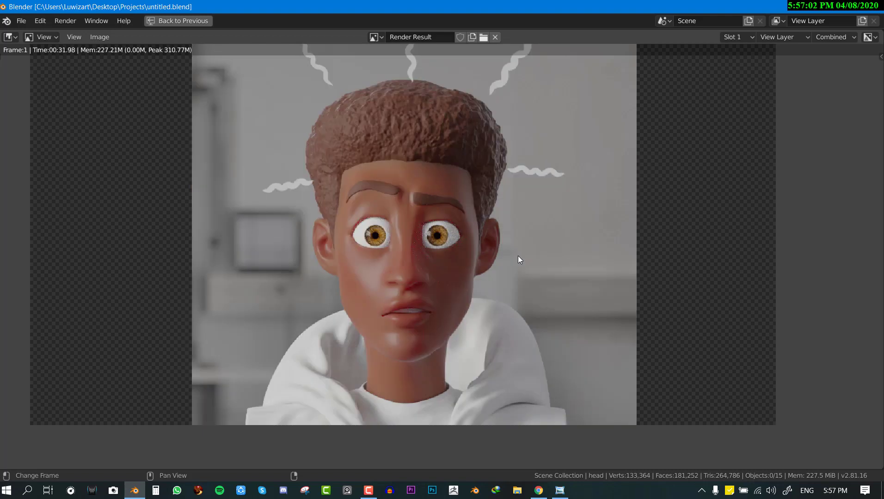
middle_click_drag(518, 256, 497, 222)
key("j")
key("j")
key("j")
key("j")
key("j")
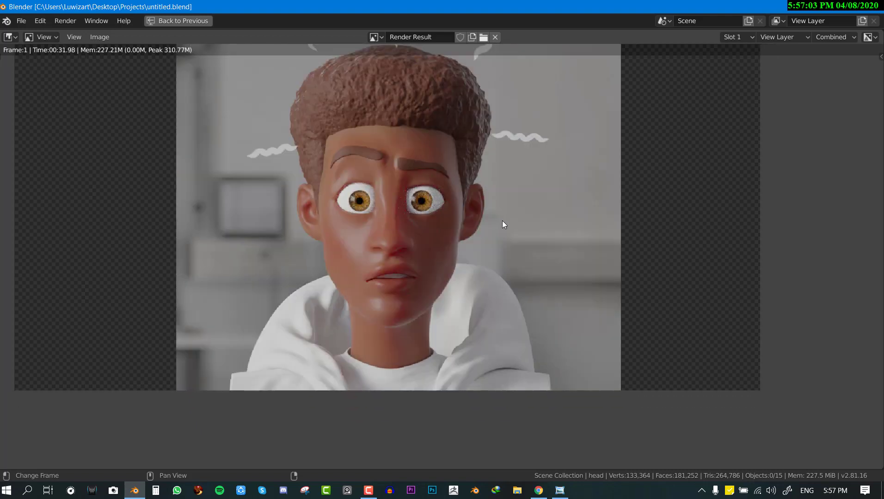
key("j")
key("j")
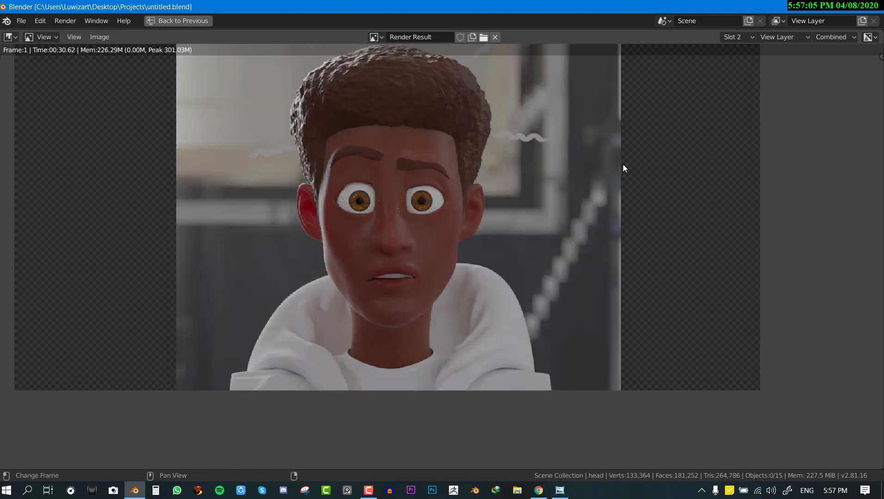
key("super")
key("Escape")
key("Escape")
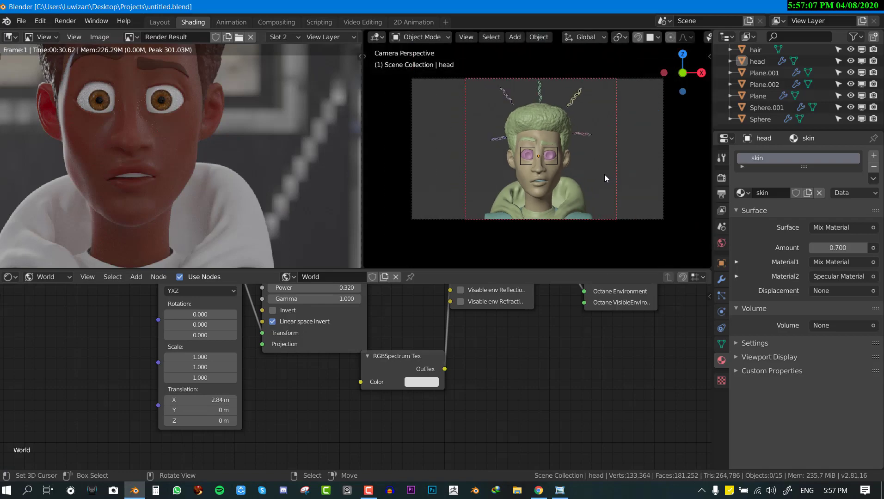
Examine the head's skin from the side and close up in rendered shading, returning to the camera view and solid shading.
key("z")
left_click(564, 98)
mouse_move(565, 161)
middle_mouse_down()
mouse_move(545, 179)
mouse_move(606, 177)
middle_mouse_up()
scroll(604, 178, "up", 6)
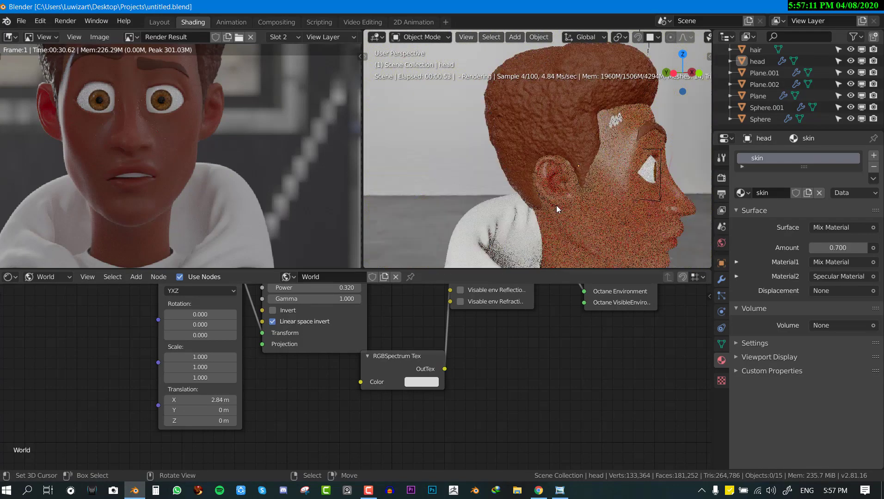
scroll(521, 193, "up", 5)
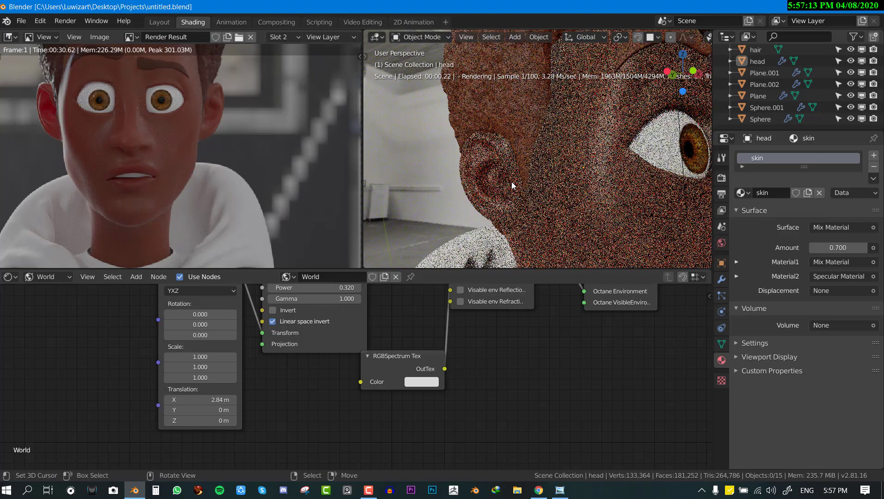
middle_click_drag(529, 203, 478, 203)
scroll(480, 193, "down", 3)
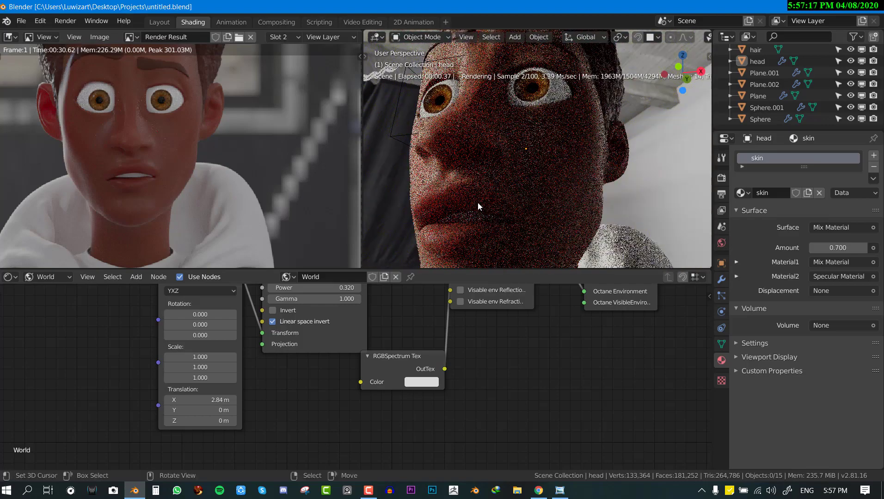
key("KP_0")
key("z")
left_click(647, 197)
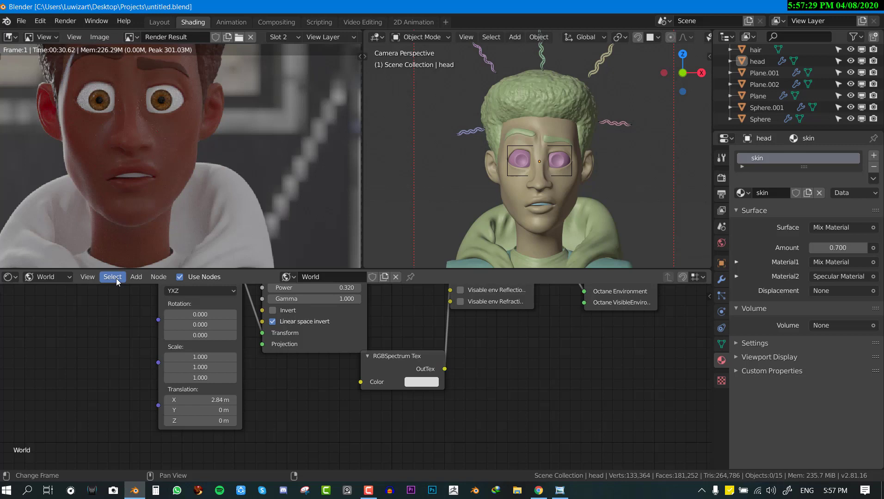
Switch the shader editor from World to Object and replace the head's skin material with a new material.
left_click(50, 277)
left_click(51, 291)
left_click(553, 195)
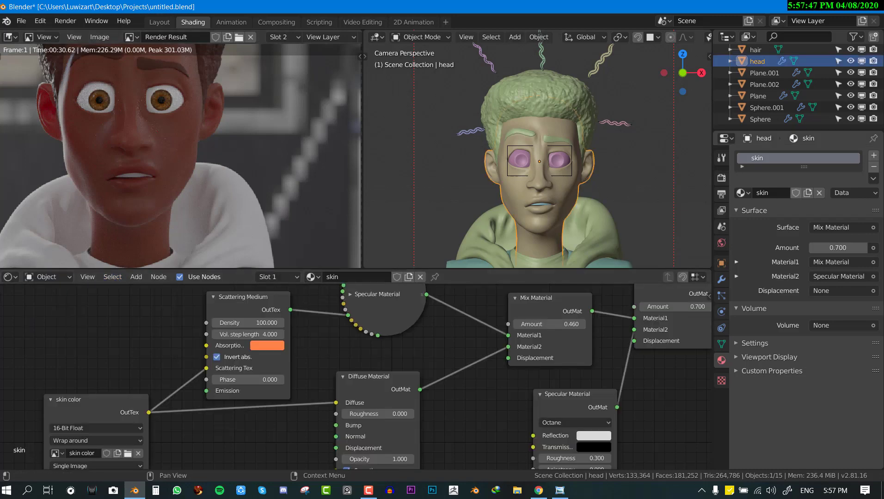
left_click(873, 167)
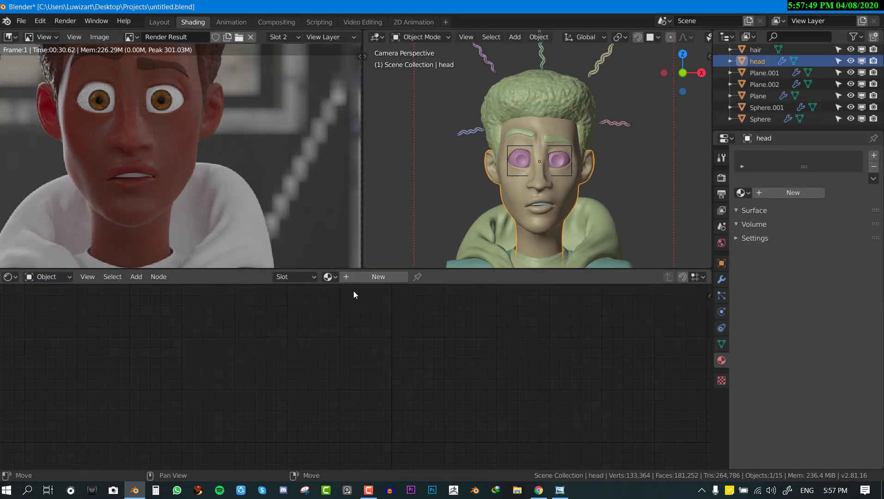
left_click(383, 279)
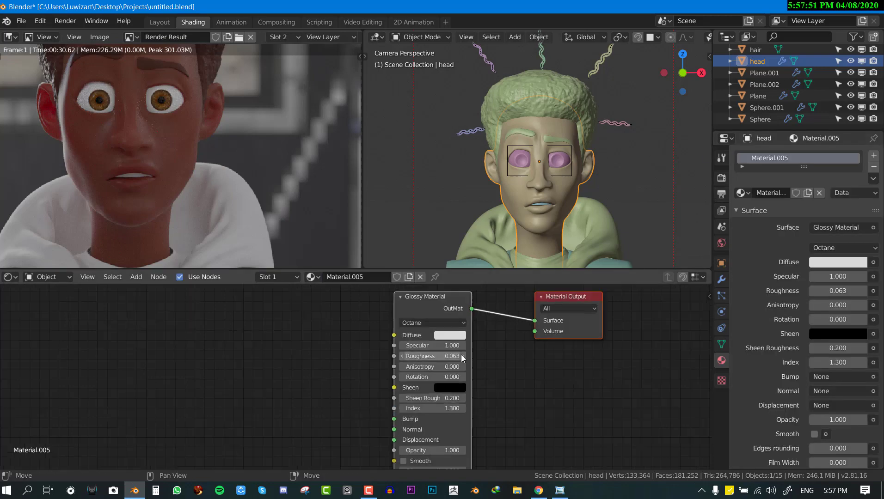
Delete the default Glossy Material node from the head's new material.
key("ctrl+space")
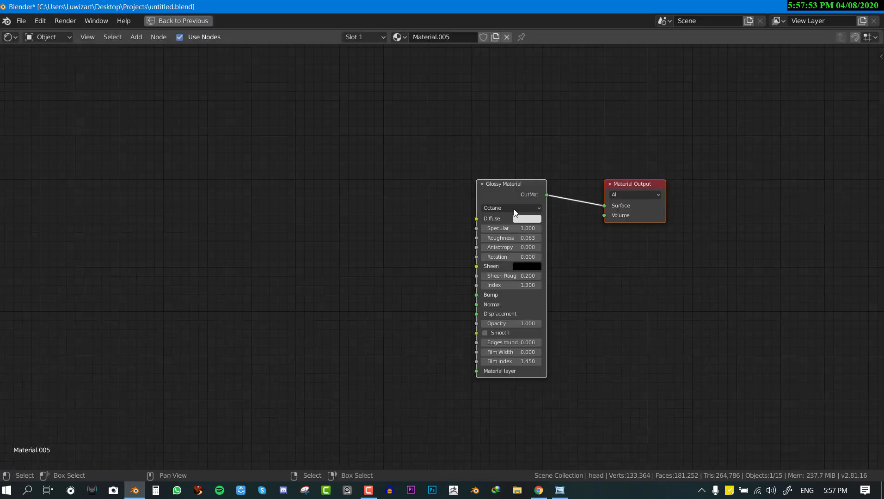
left_click(509, 192)
key("Delete")
key("ctrl+space")
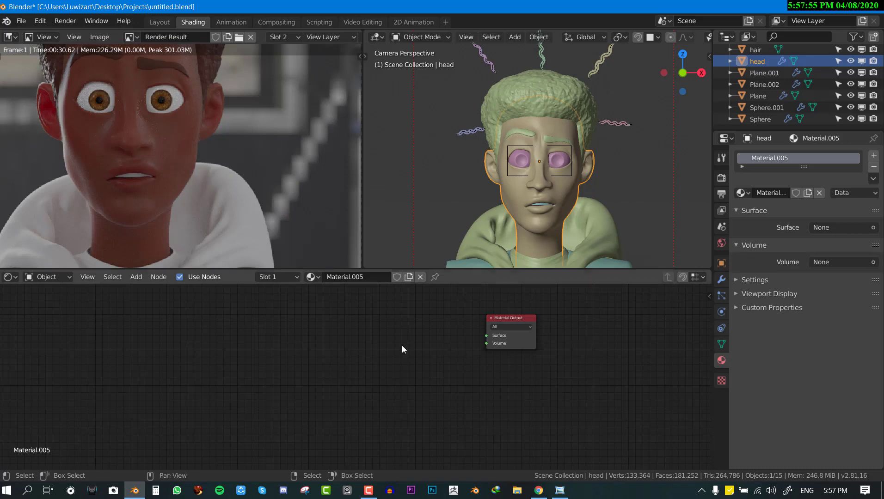
scroll(568, 177, "down", 2)
key("n")
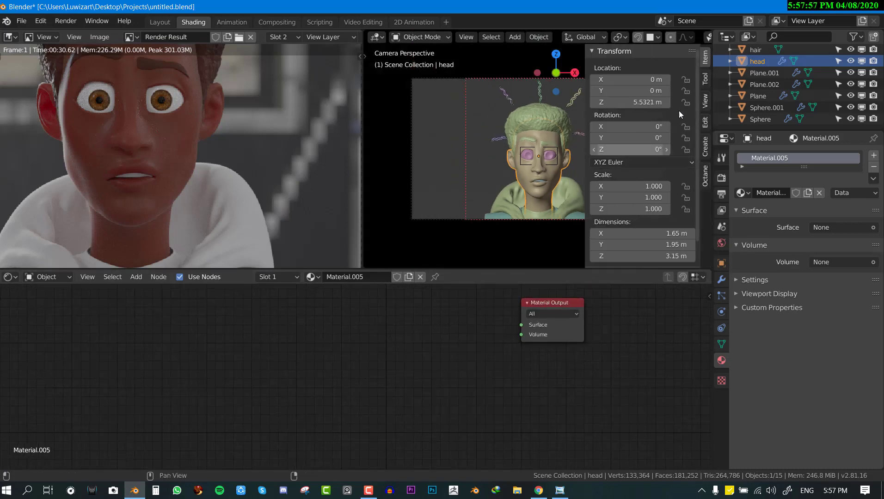
left_click(704, 100)
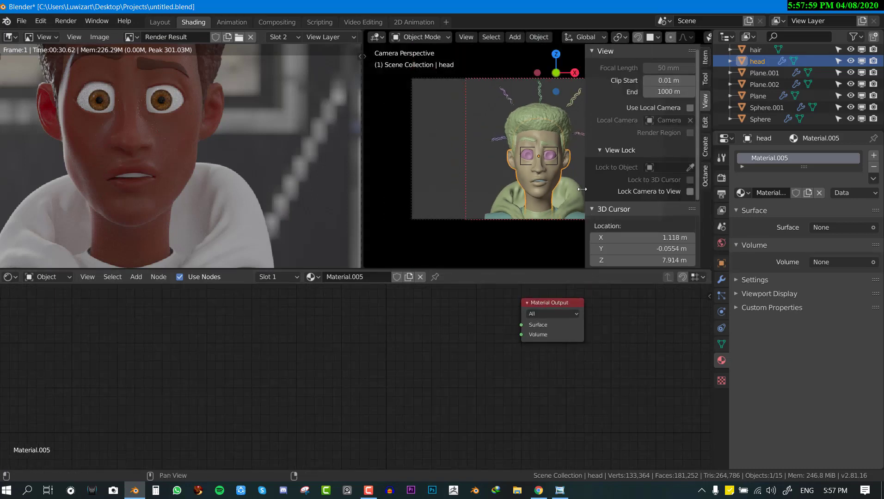
key("n")
Add an Octane Specular Material node and connect it to the Material Output's Surface input.
key("ctrl+space")
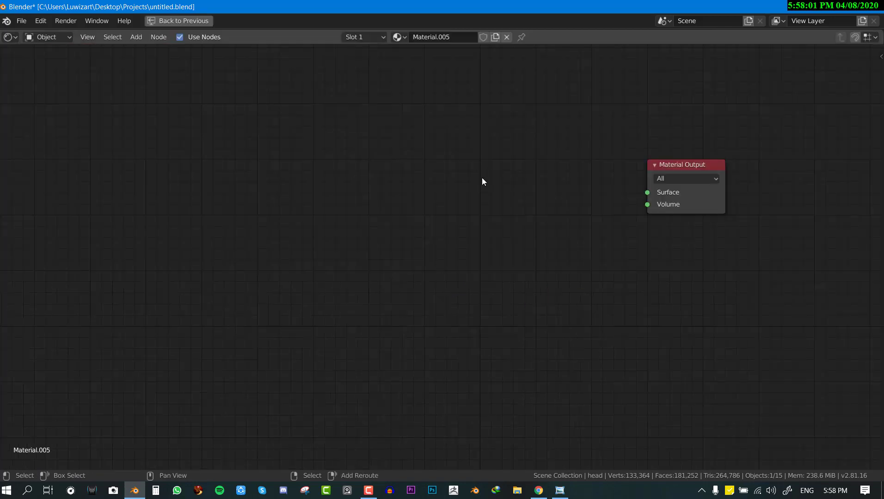
key("shift+a")
mouse_move(461, 244)
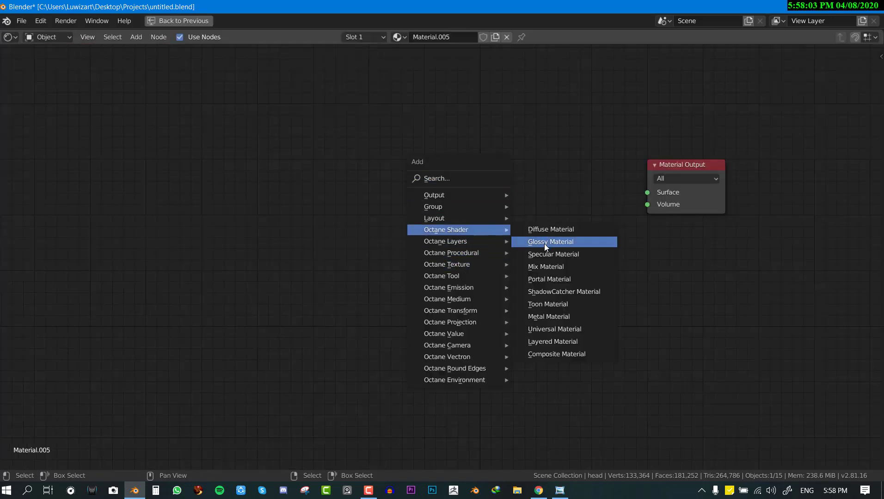
left_click(544, 253)
left_click(429, 159)
mouse_move(524, 187)
left_mouse_down()
mouse_move(649, 177)
mouse_move(647, 192)
left_mouse_up()
Turn on rendered viewport shading and set the Specular Material's Reflection color to black.
key("ctrl+space")
key("z")
left_click(559, 90)
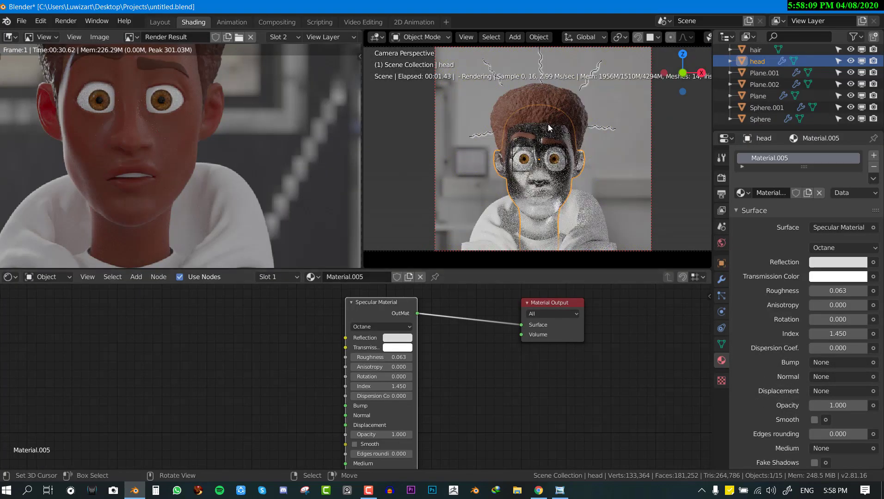
scroll(396, 341, "up", 1)
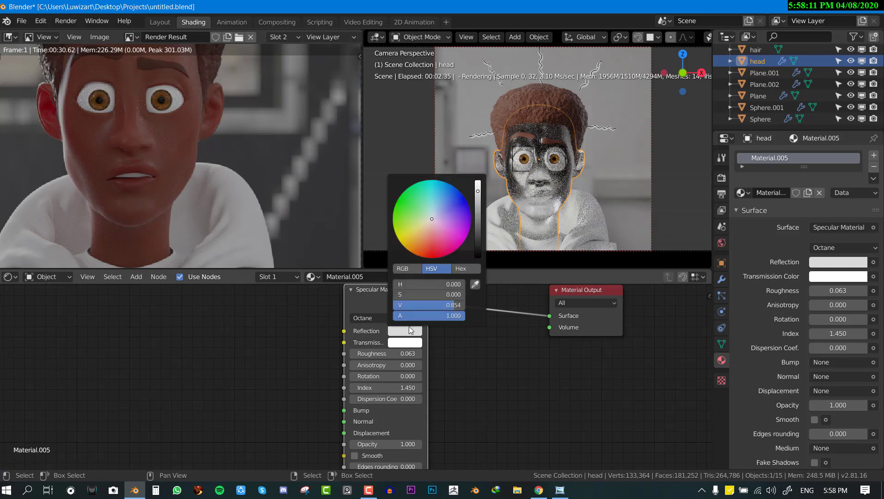
left_click(407, 331)
left_click(477, 242)
left_click_drag(477, 242, 478, 258)
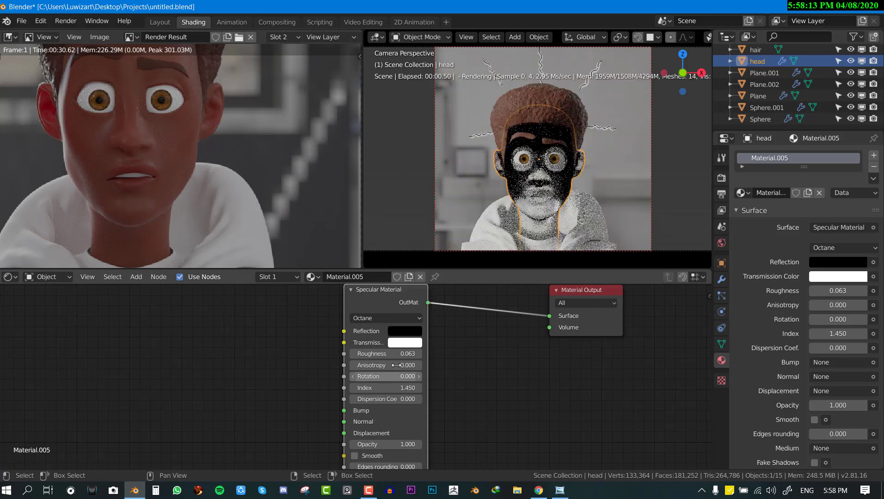
Set the Specular Material's Roughness to 0 and Index to 1, and check the head from the side.
middle_click_drag(436, 351, 421, 318)
scroll(419, 319, "up", 1)
middle_click_drag(363, 315, 363, 321)
left_click_drag(378, 325, 338, 325)
left_click_drag(396, 360, 363, 362)
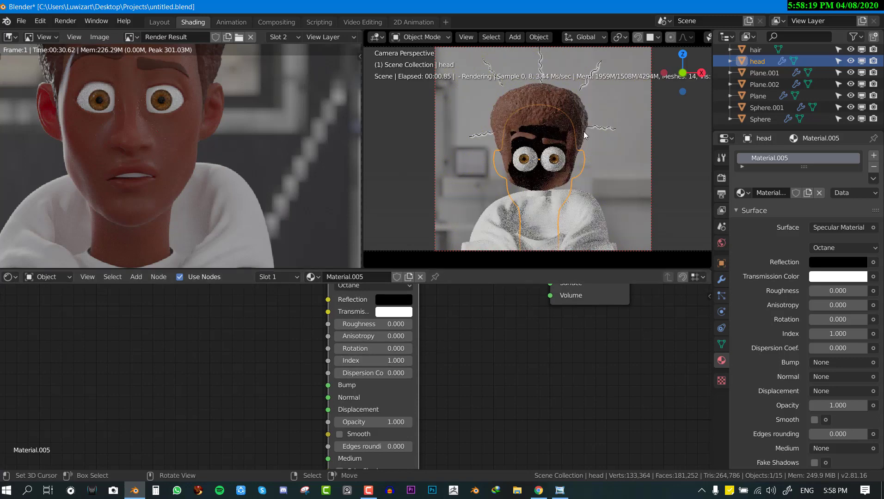
middle_click_drag(590, 129, 577, 163)
scroll(577, 159, "up", 4)
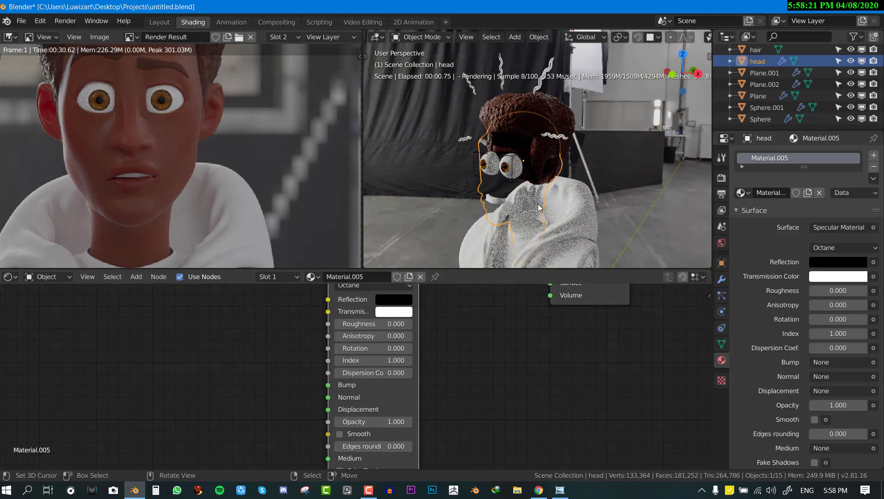
key("KP_0")
scroll(448, 369, "down", 1)
Add an Octane Scatter Medium node and connect it to the Specular Material's Medium input.
scroll(448, 369, "down", 5)
middle_click_drag(368, 399, 466, 358)
scroll(372, 368, "up", 2)
key("alt+a")
scroll(402, 344, "up", 1)
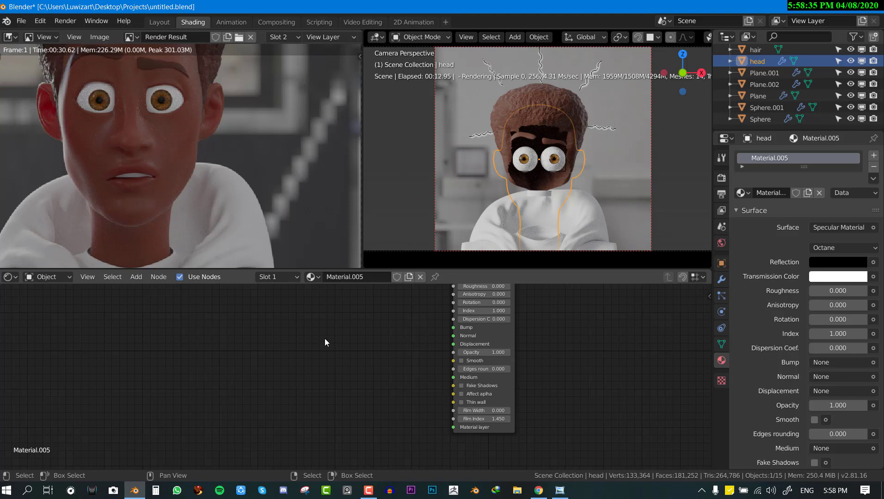
key("shift+a")
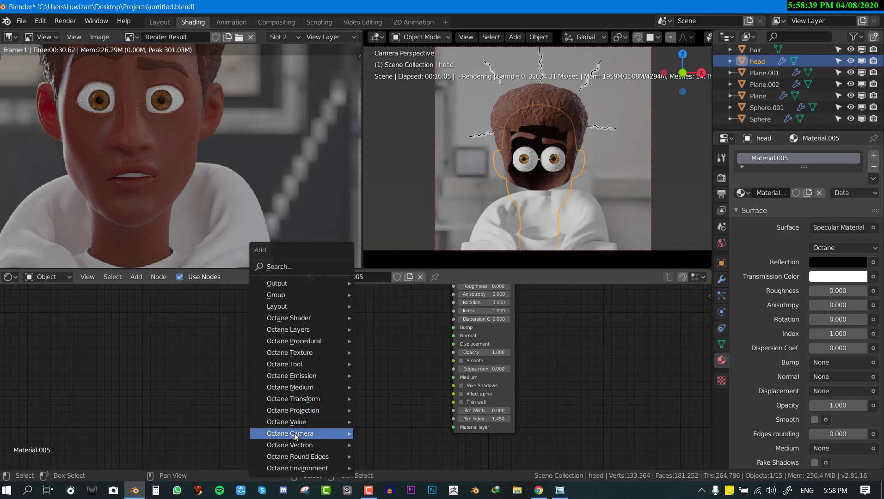
mouse_move(306, 389)
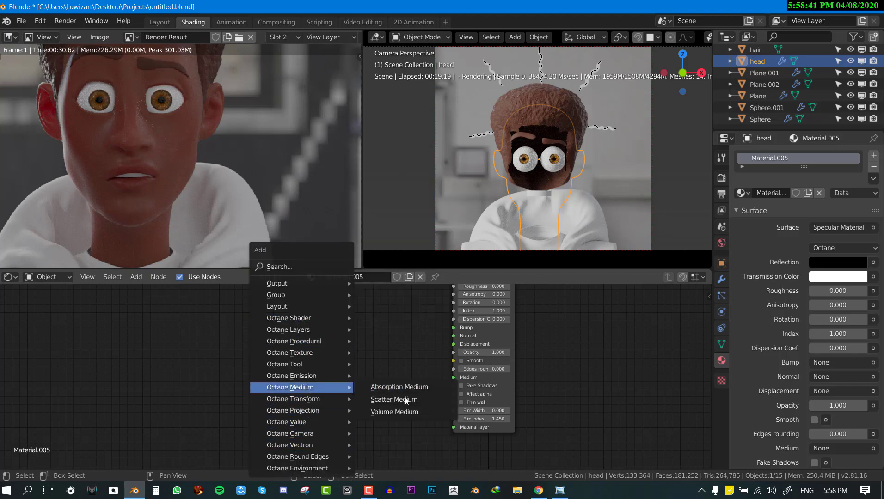
left_click(407, 402)
left_click(386, 356)
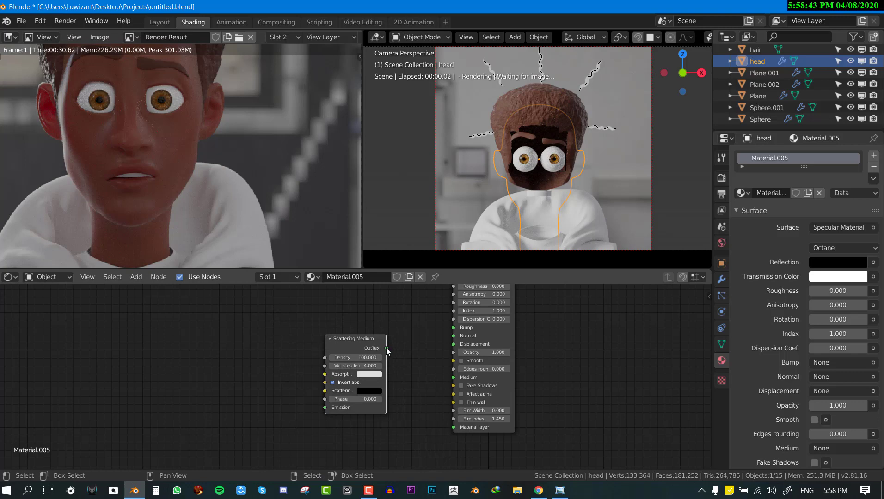
left_click_drag(386, 348, 470, 377)
Set the Scattering Medium's scattering color to white.
scroll(495, 381, "up", 1)
scroll(490, 389, "up", 2)
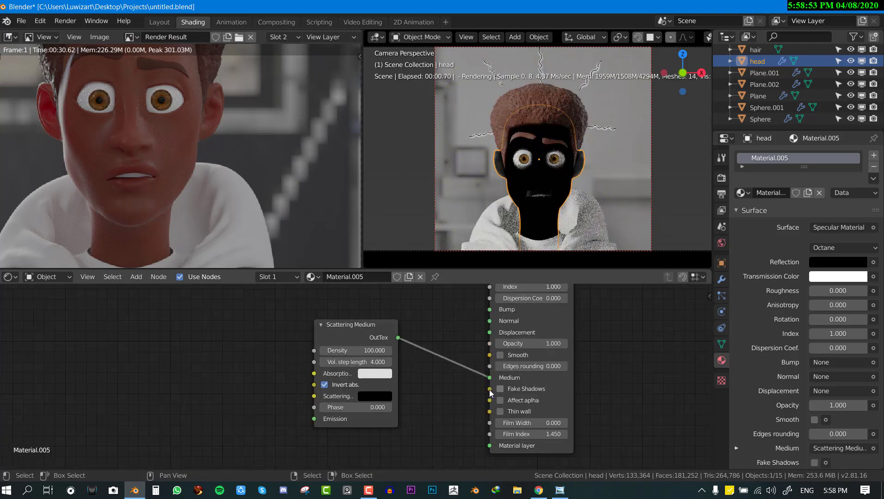
middle_click_drag(500, 373, 465, 365)
scroll(388, 339, "up", 1)
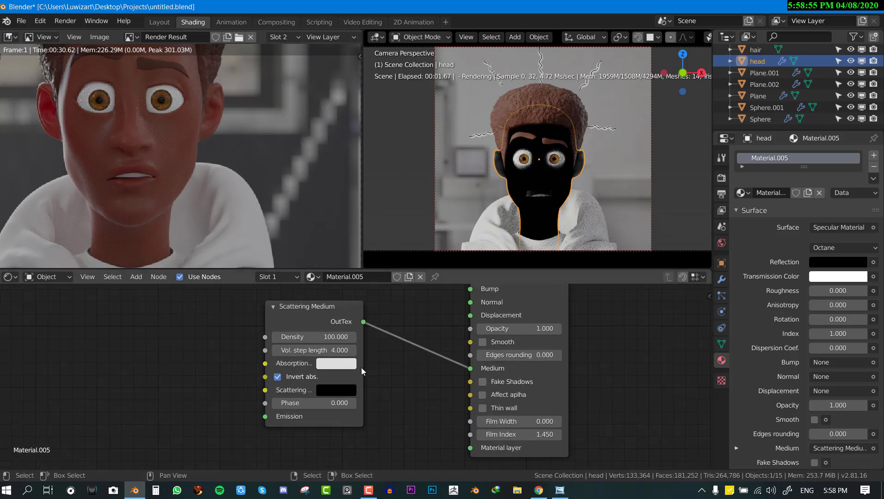
left_click(348, 387)
left_click_drag(418, 249, 421, 216)
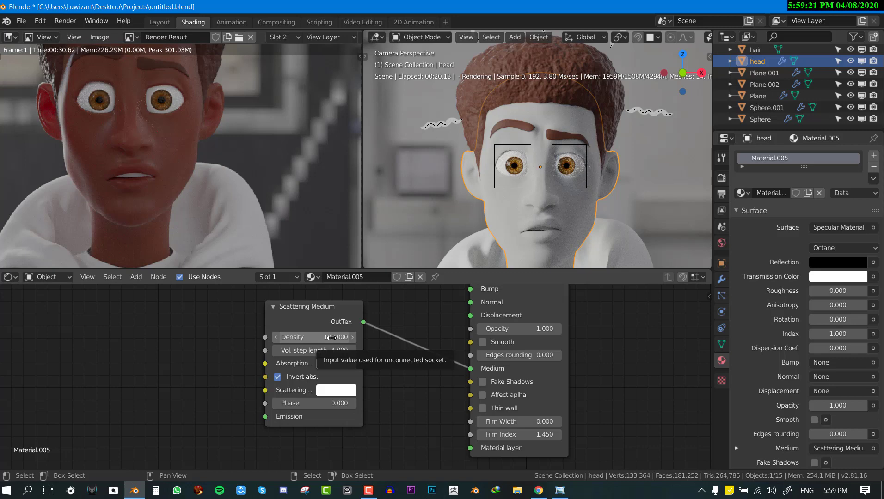
Set the Scattering Medium's absorption color to red with hue 0.023 and its scattering color to orange with hue 0.059, saturation 0.899.
left_click(304, 324)
left_click_drag(304, 324, 324, 322)
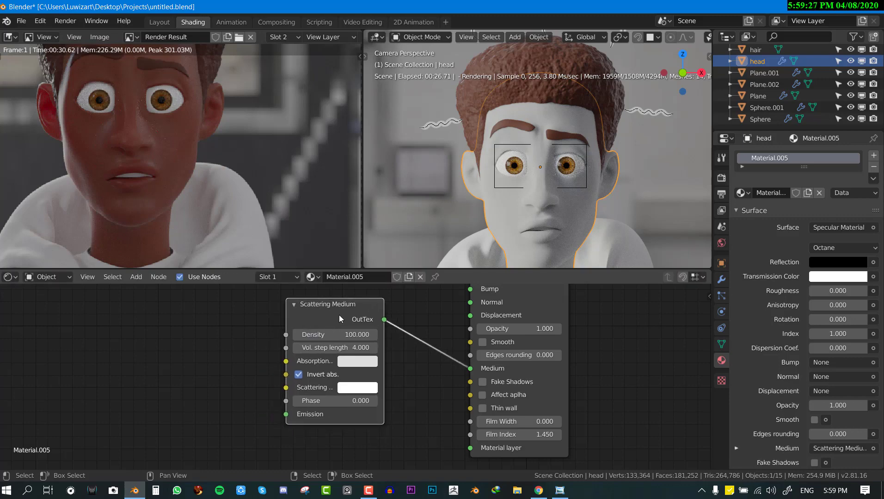
left_click(363, 361)
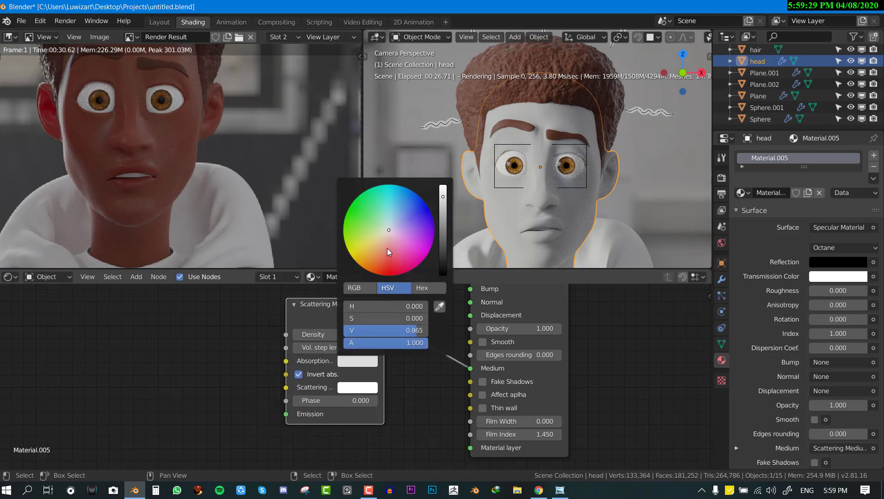
left_click_drag(388, 231, 383, 275)
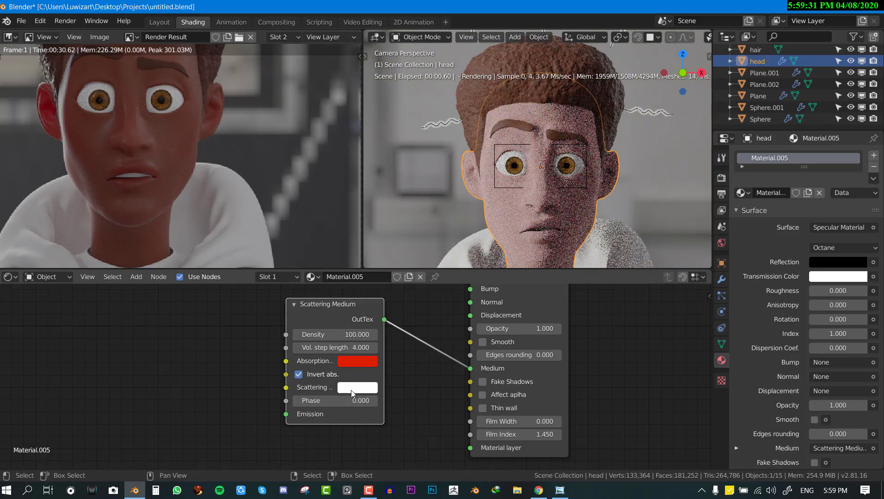
left_click(354, 389)
left_click(381, 301)
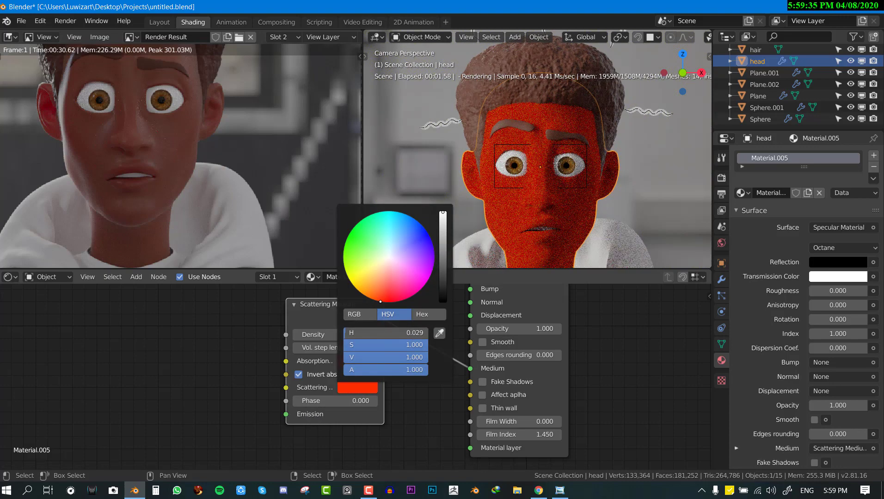
left_click(374, 295)
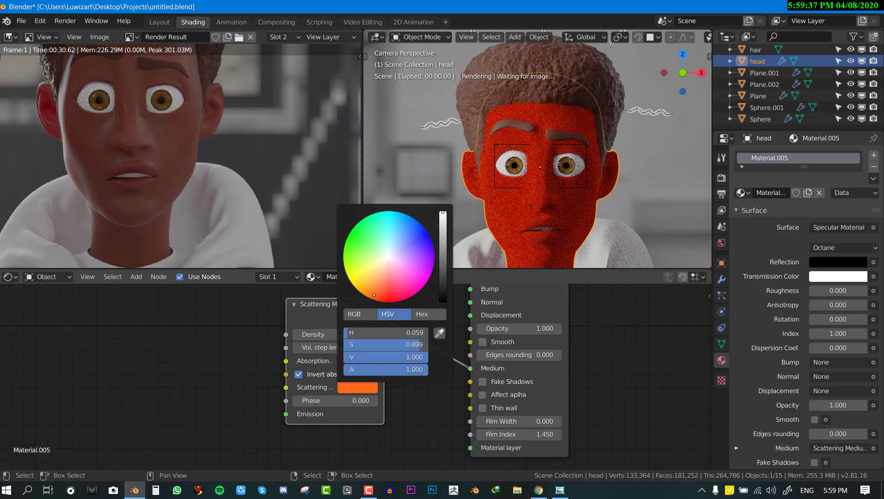
Shift the Scattering Medium's absorption color to a purer red and save the file.
left_click(359, 362)
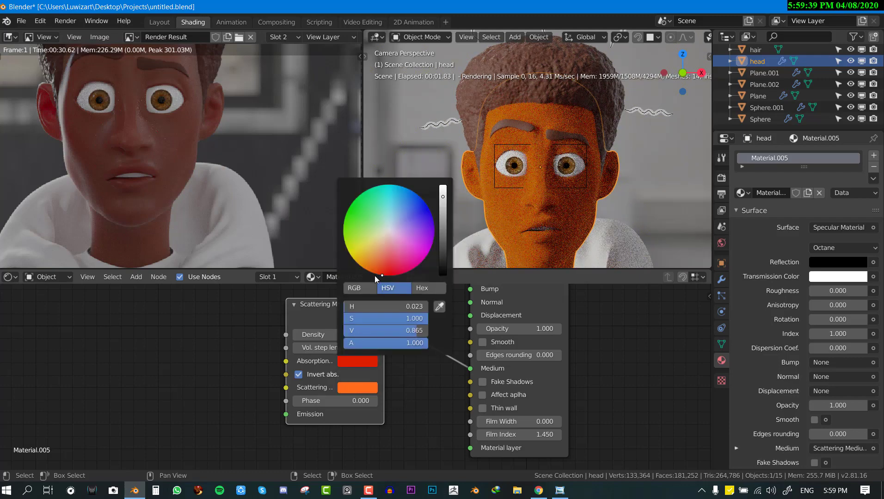
left_click(389, 276)
middle_click_drag(307, 348, 247, 331)
scroll(321, 331, "down", 1)
middle_click_drag(325, 355, 200, 351)
scroll(410, 349, "down", 2)
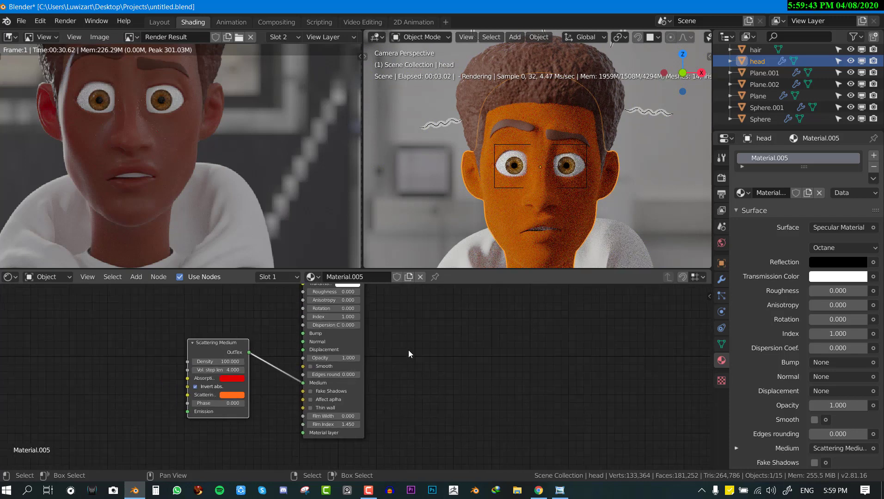
key("ctrl+s")
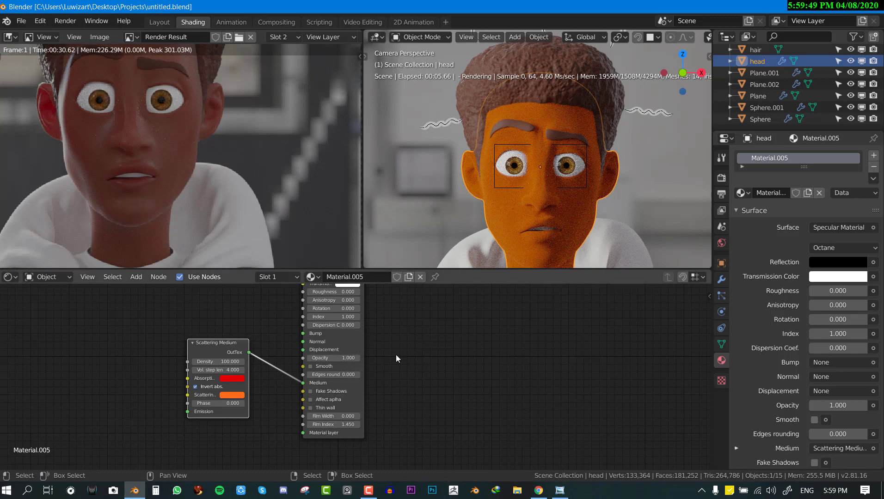
Insert an Octane Mix Material node between the Specular Material and the Material Output.
key("ctrl+space")
scroll(544, 205, "up", 2)
key("shift+a")
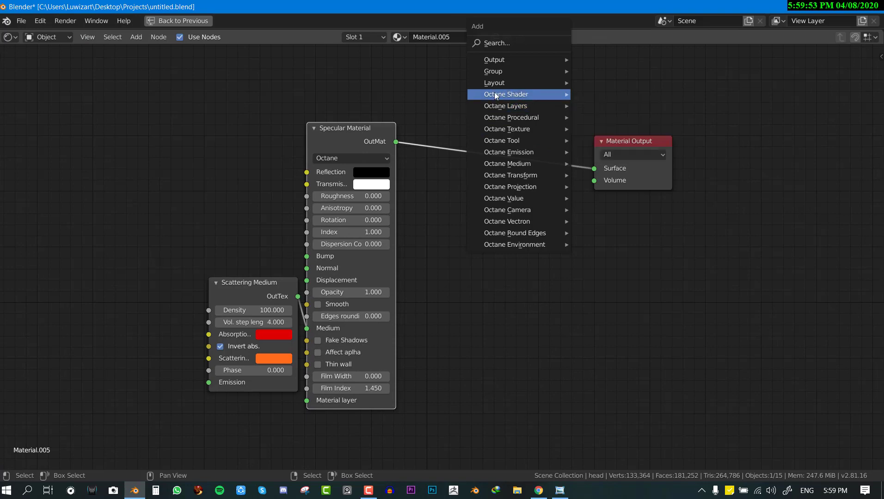
mouse_move(495, 94)
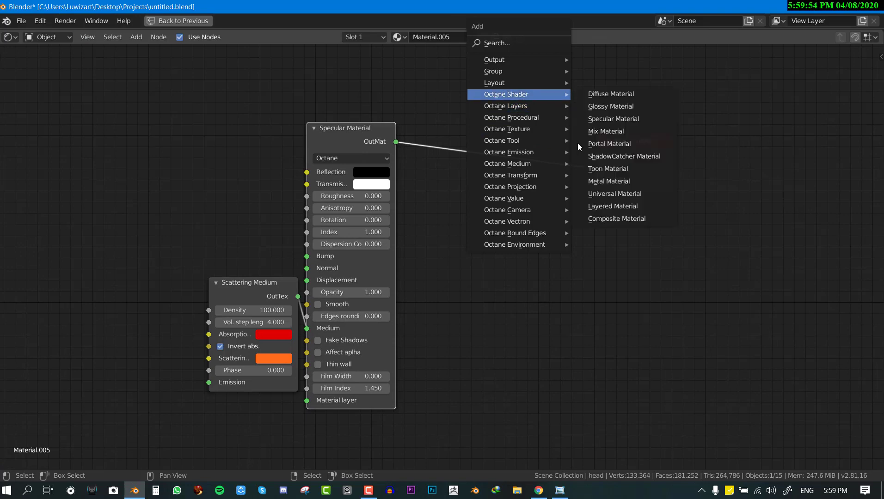
left_click(602, 131)
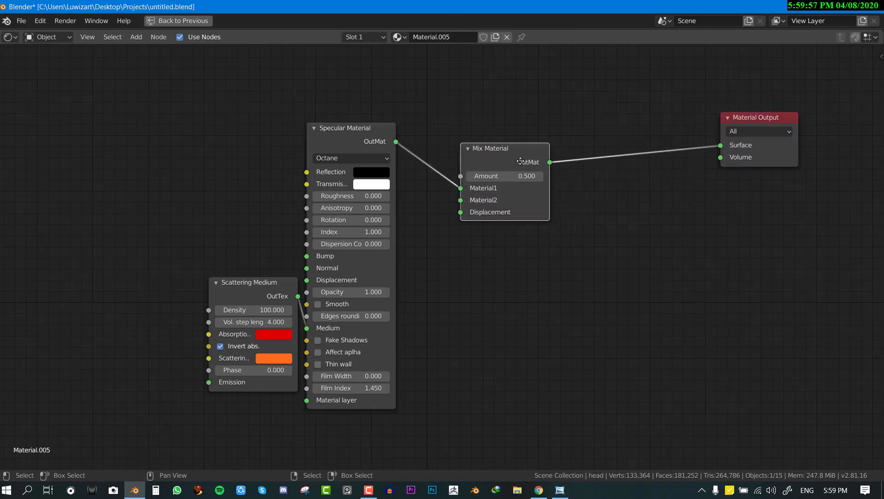
key("Escape")
Add an Octane Diffuse Material node and connect it to the Mix Material's Material2 input.
key("shift+a")
mouse_move(574, 160)
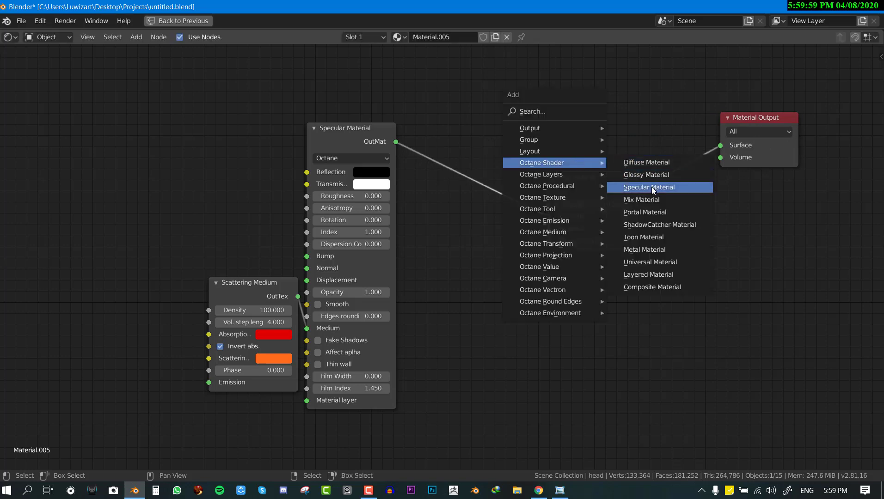
left_click(657, 166)
left_click(501, 272)
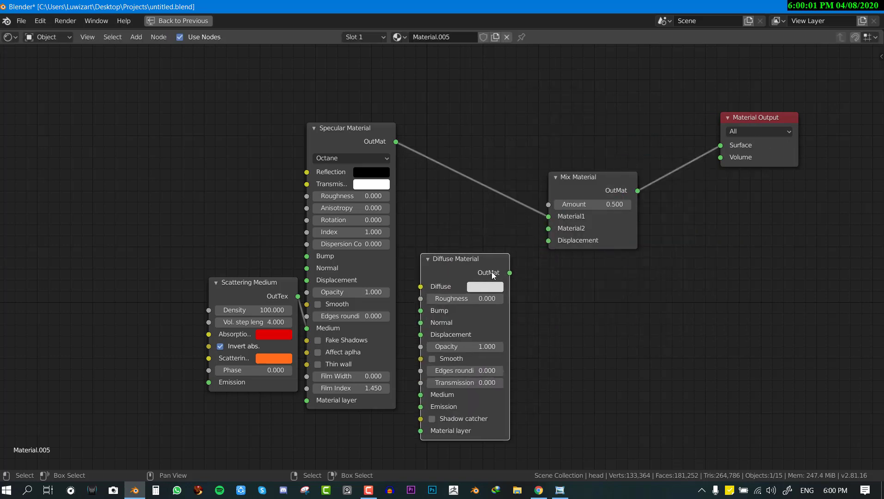
mouse_move(509, 273)
left_mouse_down()
mouse_move(555, 238)
mouse_move(544, 233)
left_mouse_up()
key("ctrl+space")
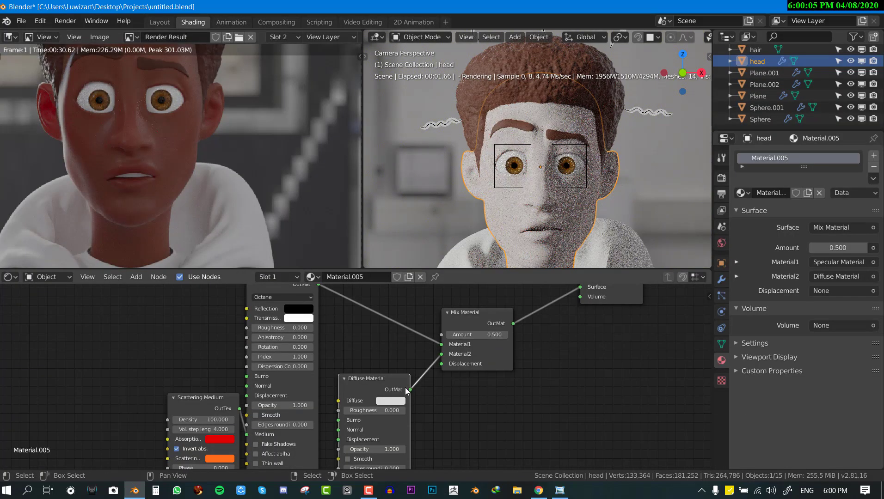
Set the Diffuse Material's color to bright green with hue 0.225, saturation 1.000 and value 0.854.
left_click(391, 401)
left_click_drag(428, 308, 385, 317)
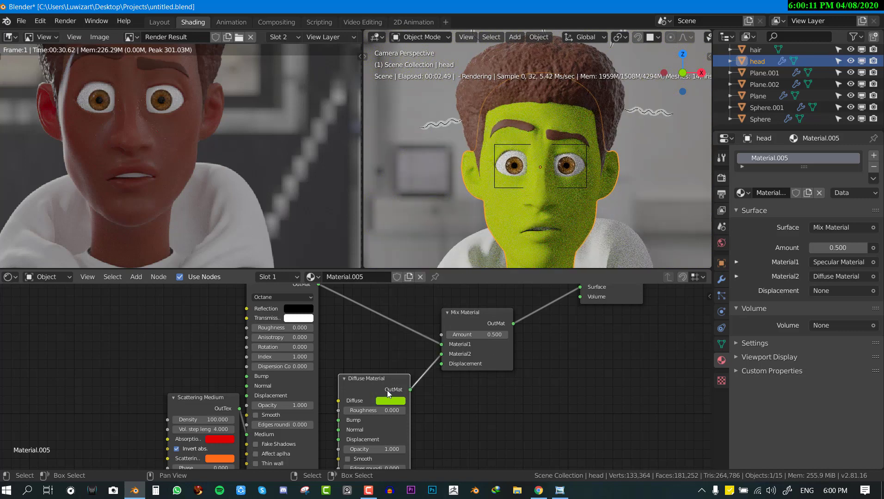
middle_click_drag(388, 394, 403, 327)
scroll(416, 383, "up", 1)
mouse_move(403, 323)
left_mouse_down()
mouse_move(421, 316)
mouse_move(409, 326)
left_mouse_up()
Set the Mix Material's Amount to 0.650.
middle_click_drag(442, 336, 408, 374)
middle_click_drag(478, 339, 451, 363)
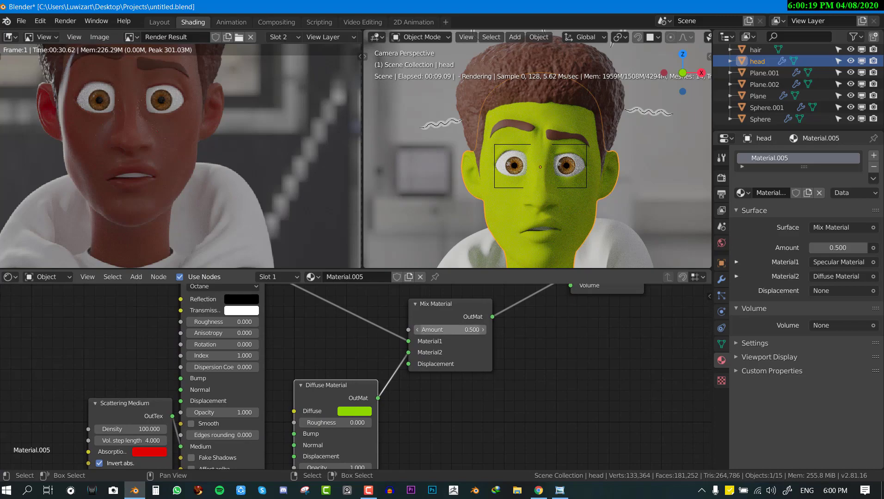
mouse_move(451, 330)
left_mouse_down()
mouse_move(486, 330)
mouse_move(415, 330)
mouse_move(486, 330)
mouse_move(415, 330)
mouse_move(455, 329)
mouse_move(441, 328)
left_mouse_up()
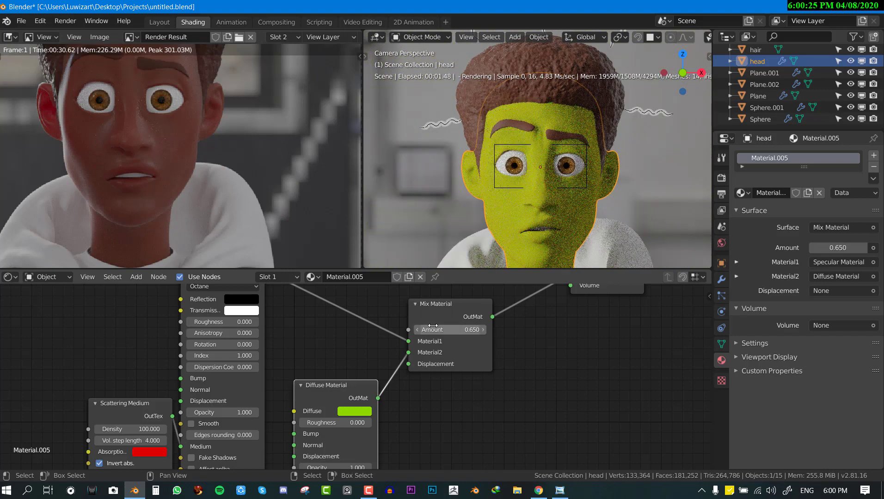
middle_click_drag(458, 416, 461, 386)
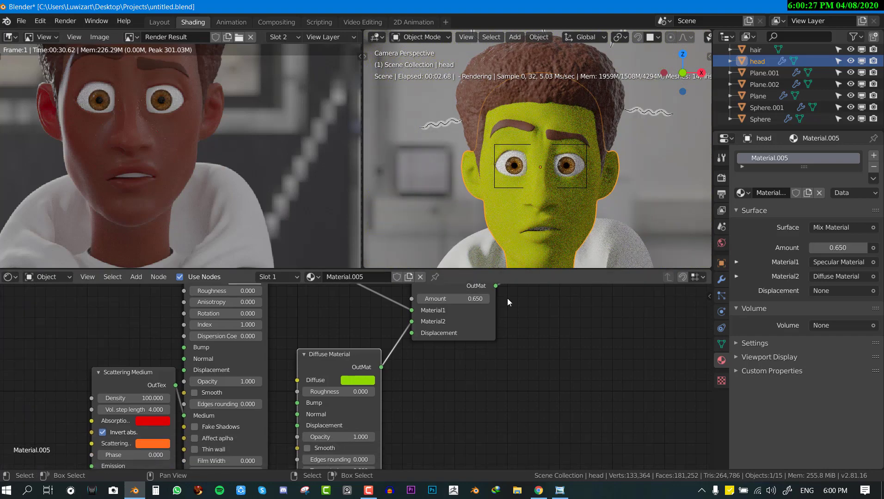
Enable Smooth on both the Diffuse Material and the Specular Material.
scroll(594, 189, "up", 3)
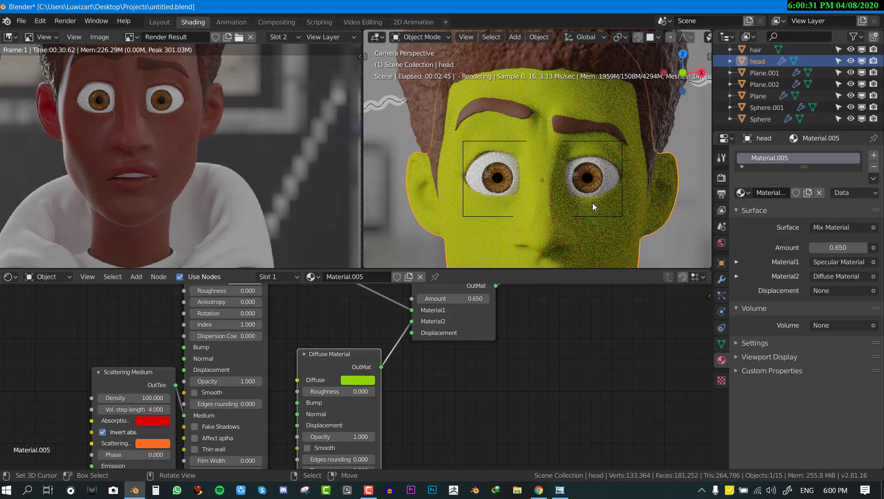
middle_click_drag(313, 440, 333, 393)
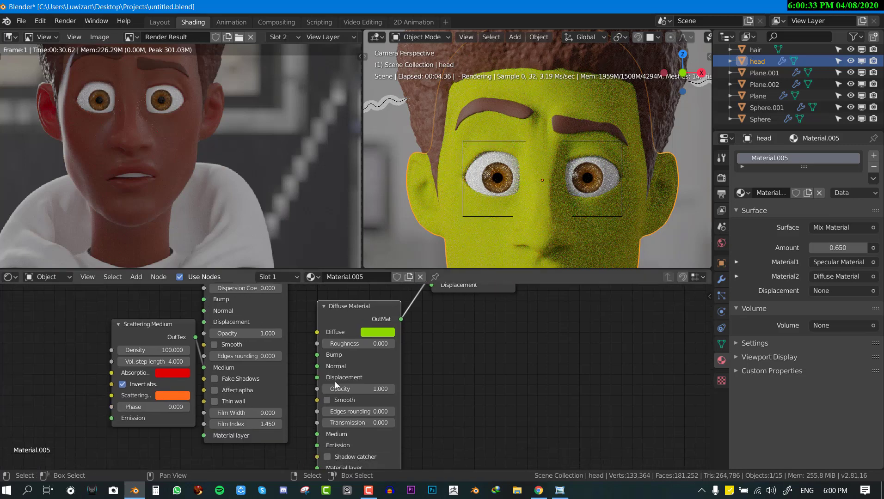
left_click(331, 399)
left_click(220, 345)
middle_click_drag(472, 391, 481, 375)
Set the Diffuse Material's color to soft orange with hue 0.047, saturation 0.603 and value 0.854, and save the file.
left_click(386, 317)
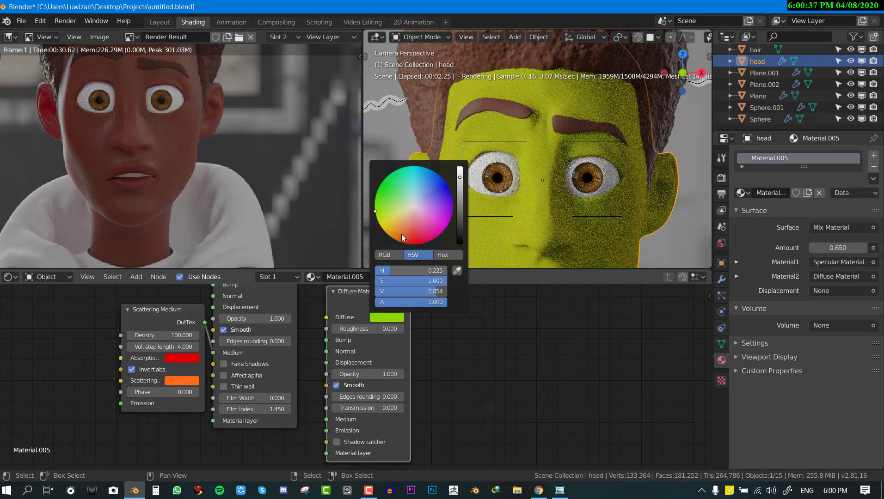
left_click(409, 232)
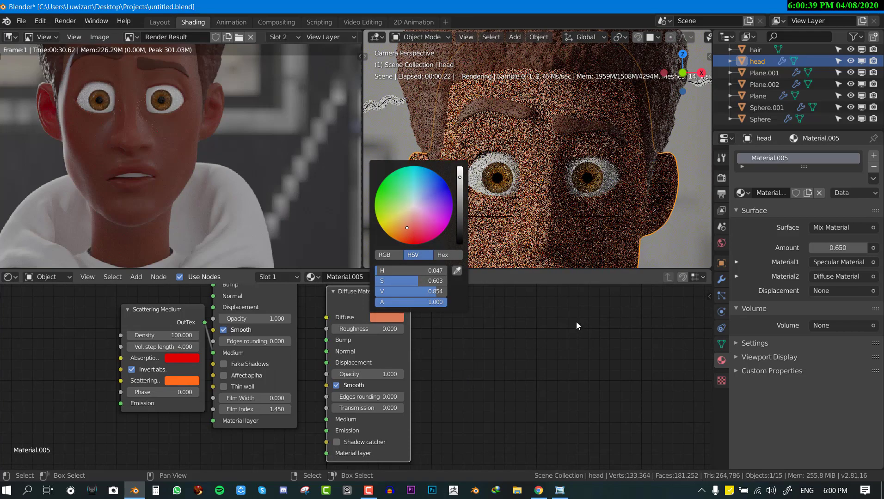
left_click(407, 228)
key("ctrl+s")
Add an Octane Image Tex node and load the existing skin color image into it.
key("ctrl+space")
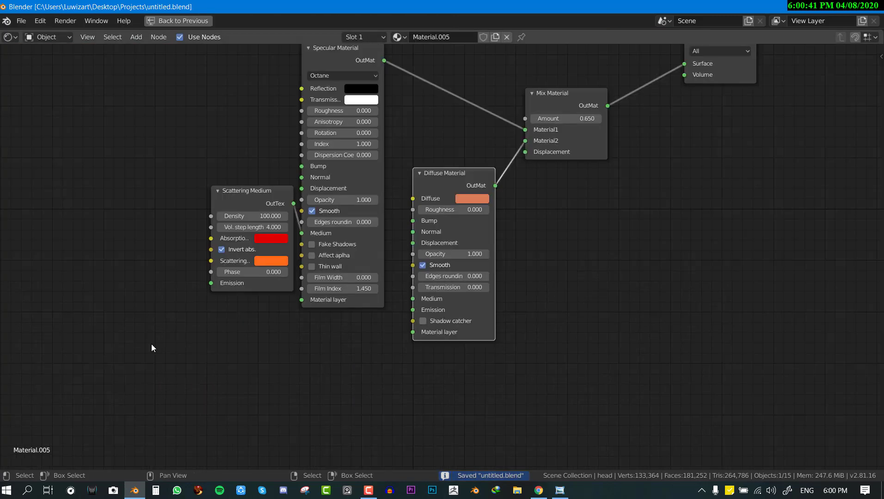
key("shift+a")
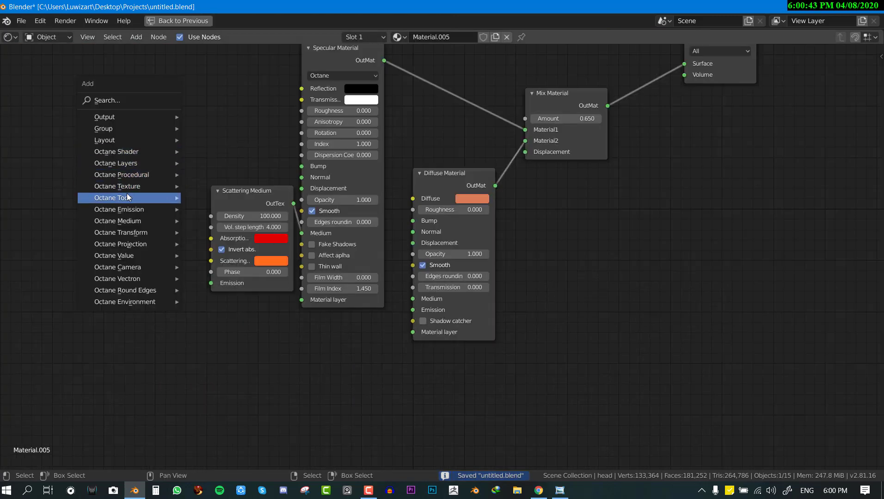
mouse_move(131, 186)
left_click(224, 224)
left_click(92, 159)
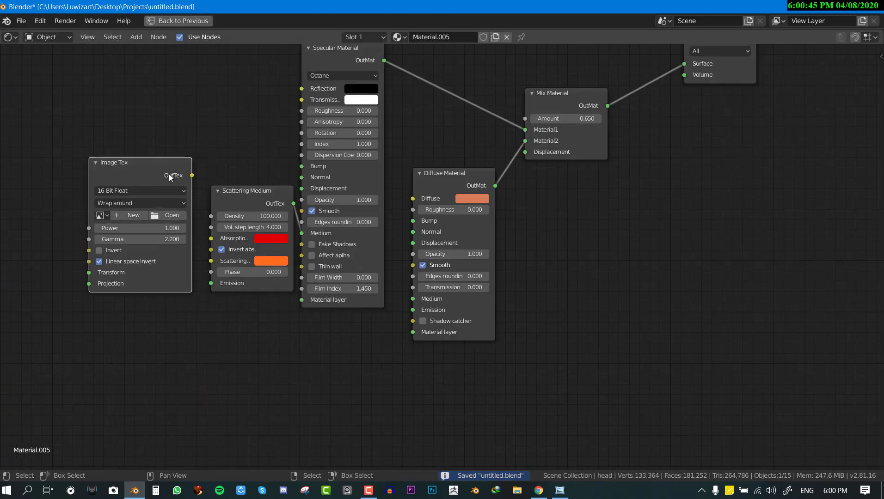
left_click(101, 215)
left_click(118, 215)
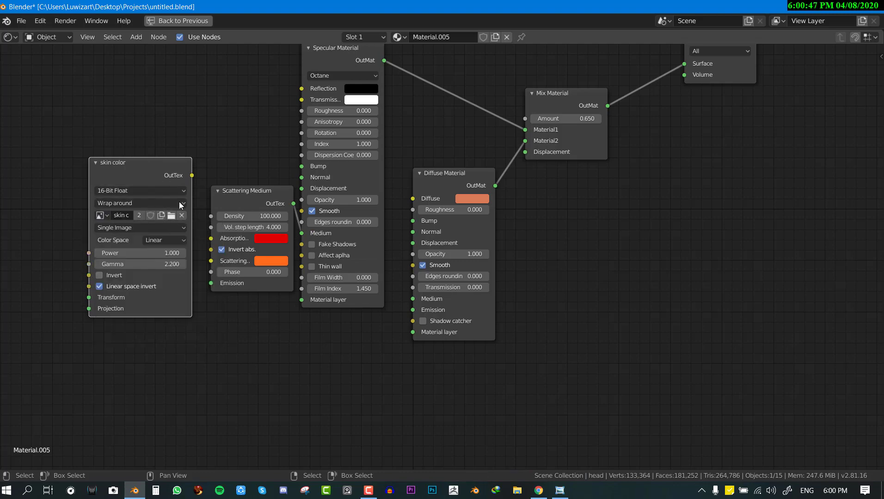
Move the skin color texture clear of the Scattering Medium and connect it to the Diffuse Material's Diffuse input.
key("g")
left_click(76, 251)
mouse_move(201, 258)
left_mouse_down()
mouse_move(443, 205)
mouse_move(412, 199)
left_mouse_up()
key("ctrl+space")
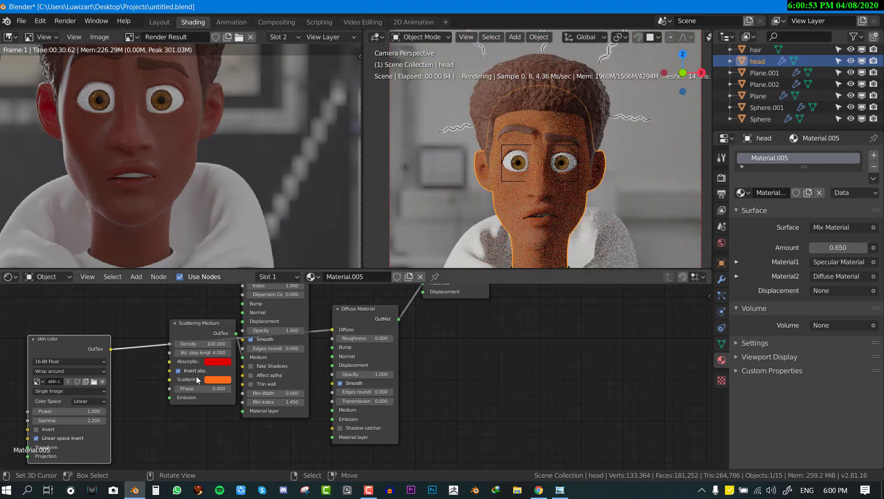
Preview the Diffuse Material alone by linking it to the Material Output's Surface, and reconnect the Mix Material there.
scroll(352, 331, "down", 2)
middle_click_drag(404, 330, 331, 403)
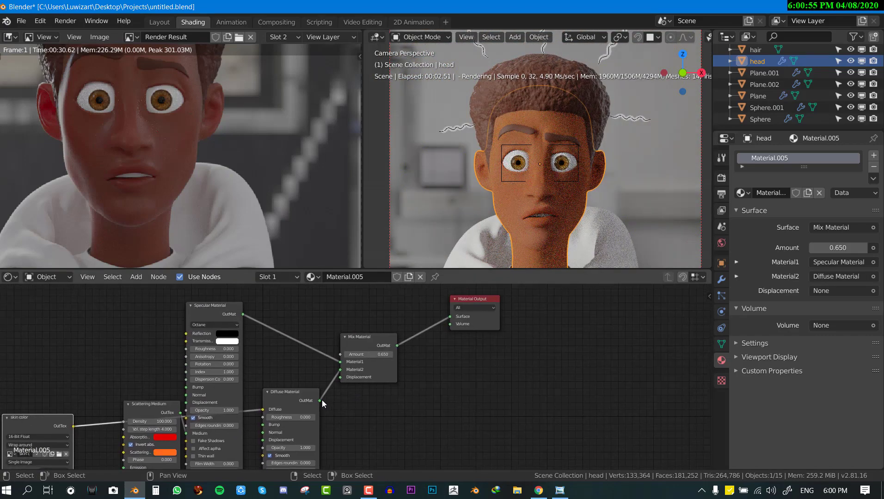
left_click_drag(321, 401, 451, 317)
scroll(544, 182, "up", 3)
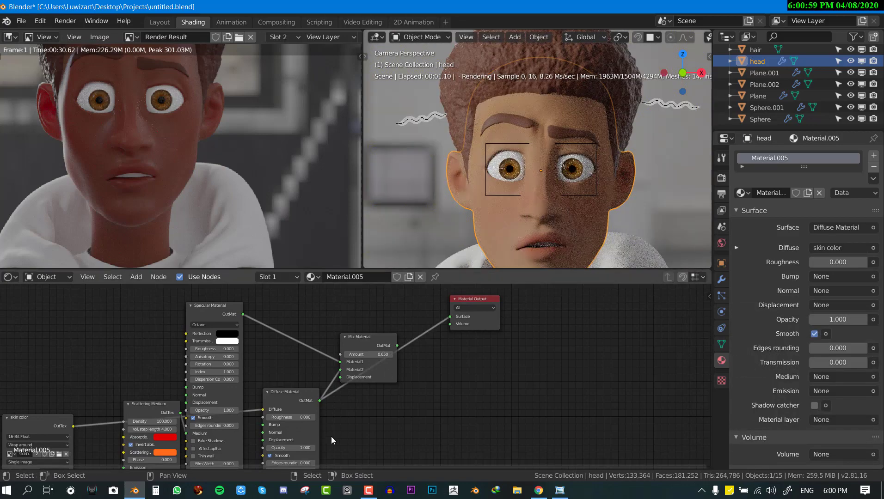
middle_click_drag(331, 440, 326, 392)
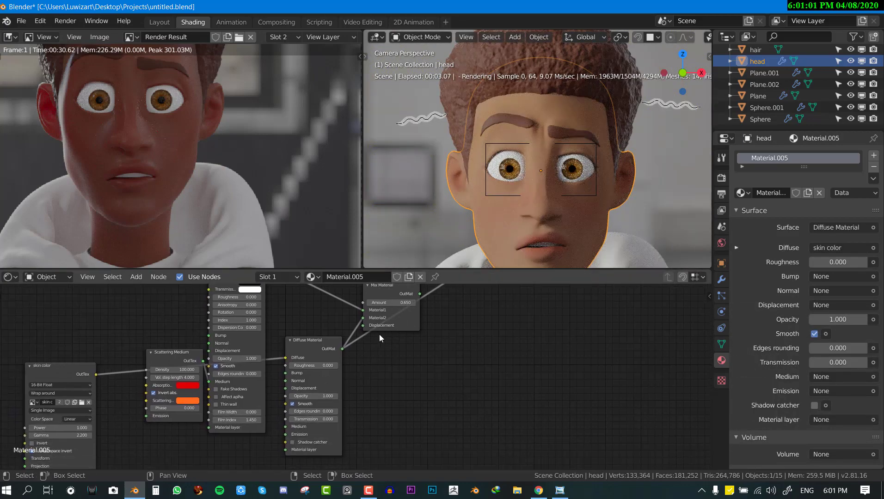
middle_click_drag(420, 296, 409, 337)
left_click_drag(409, 336, 464, 308)
Connect the skin color texture to the Scattering Medium's scattering texture input.
middle_click_drag(12, 425, 95, 351)
left_click_drag(94, 353, 123, 380)
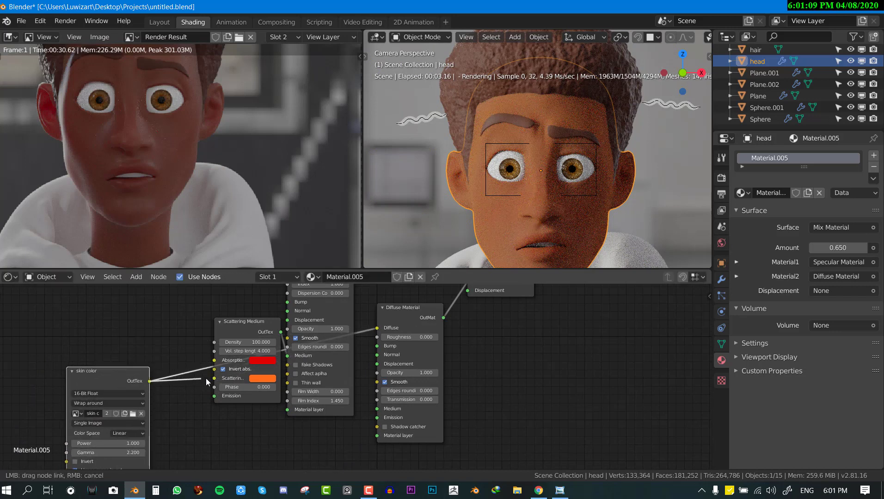
left_click_drag(215, 380, 214, 378)
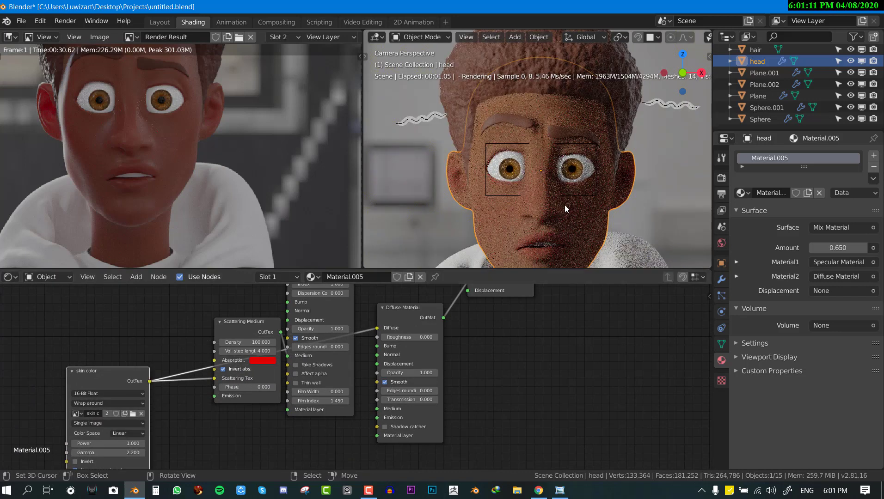
Set the Mix Material's Amount to 0.400.
middle_click_drag(381, 370, 334, 432)
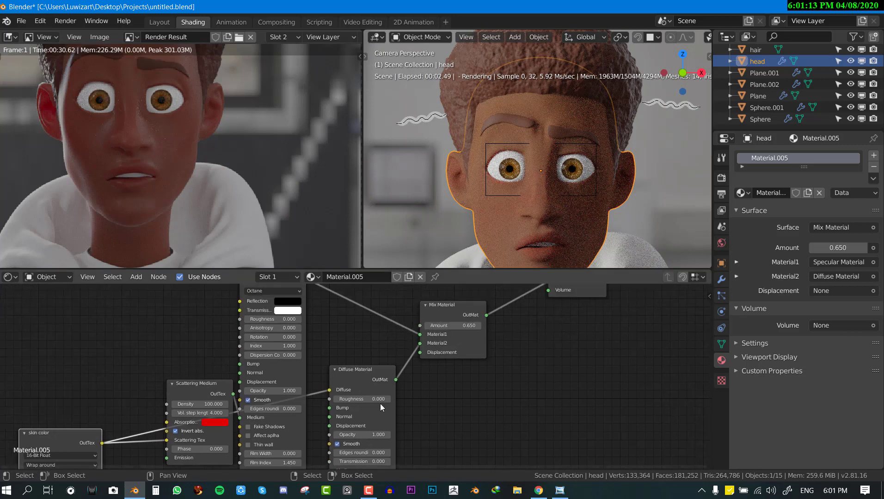
scroll(399, 392, "up", 2)
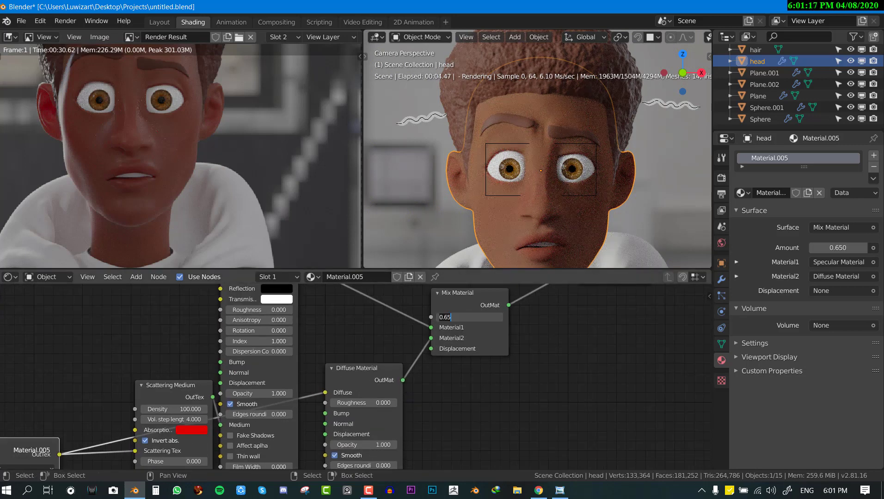
type("1")
key("Return")
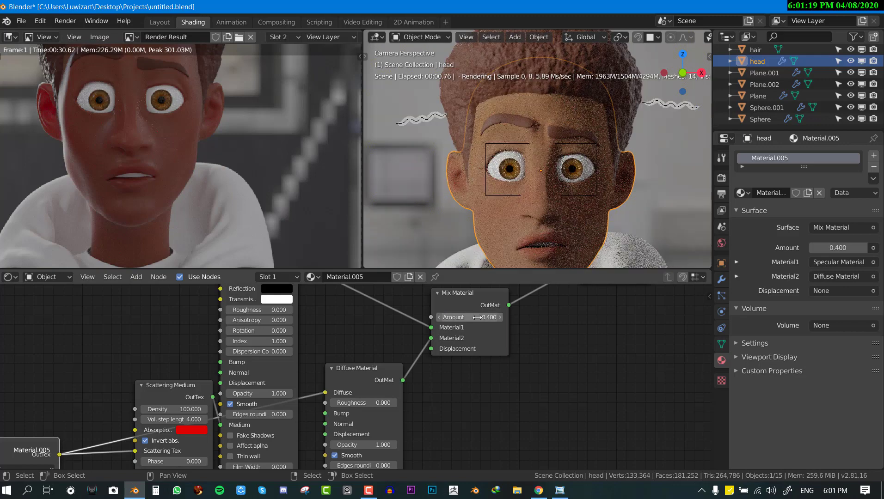
Adjust the Mix Material's Amount to 0.600 to compare the blend of scattering and diffuse skin.
left_click(439, 317)
left_click(440, 317)
left_click(439, 317)
left_click(439, 317)
left_click(440, 317)
left_click(439, 317)
left_click(500, 317)
left_click(500, 317)
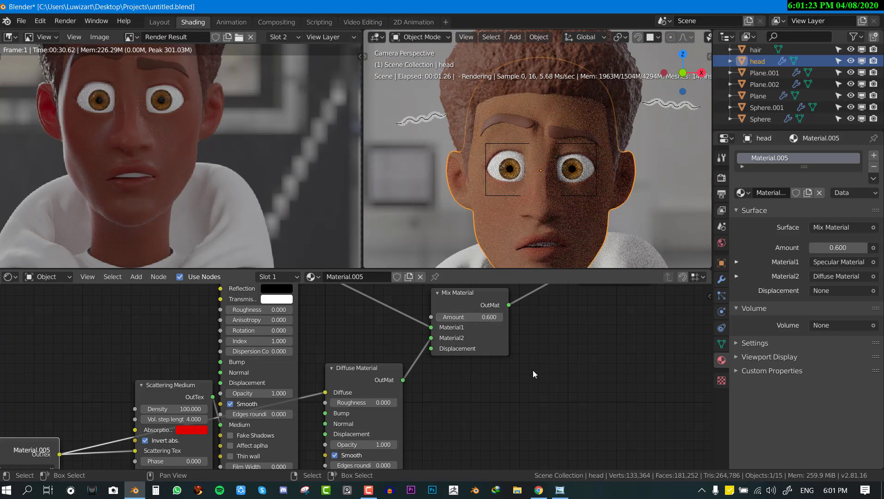
Duplicate the Mix Material and insert the copy between the original Mix Material and the Material Output.
key("ctrl+space")
left_click(604, 205)
middle_click_drag(597, 204, 511, 199)
key("shift+d")
left_click(623, 192)
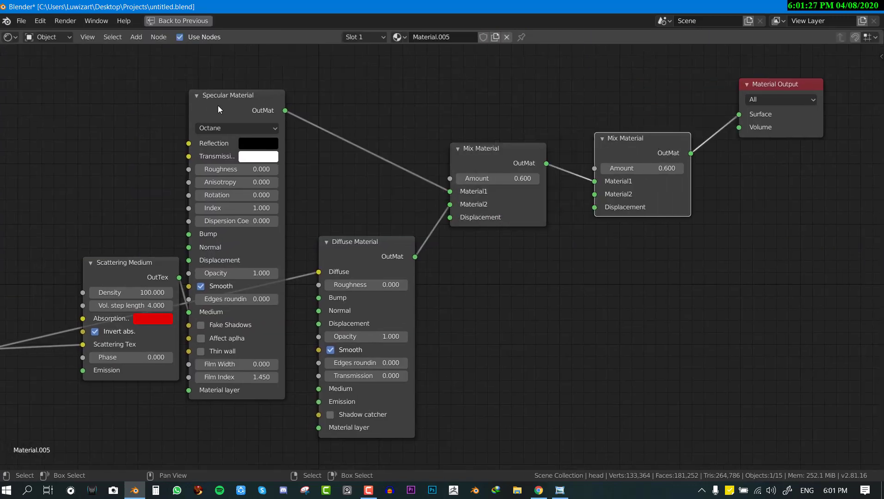
Duplicate the Specular Material, place the copy below the second Mix Material, and reset it to its default values.
left_click(218, 106)
key("shift+d")
left_click(549, 271)
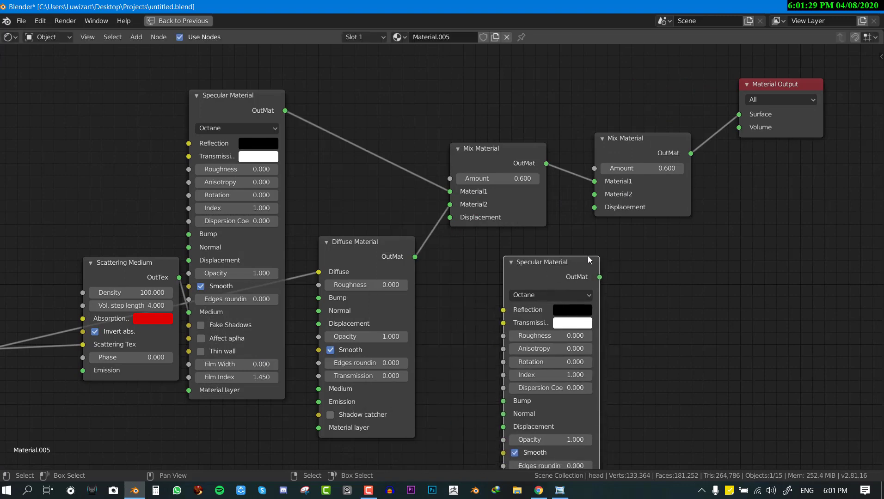
key("n")
left_click(780, 67)
key("n")
Set the new Specular Material's Transmission color to black and connect it to the second Mix Material's Material2 input.
middle_click_drag(615, 287, 488, 234)
left_click(477, 257)
left_click_drag(559, 148, 561, 185)
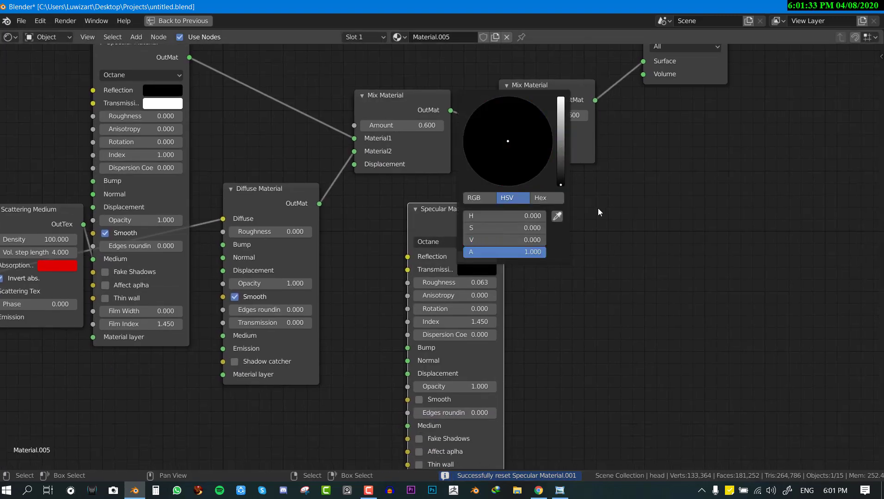
mouse_move(478, 221)
left_mouse_down()
mouse_move(430, 221)
mouse_move(500, 137)
left_mouse_up()
key("ctrl+space")
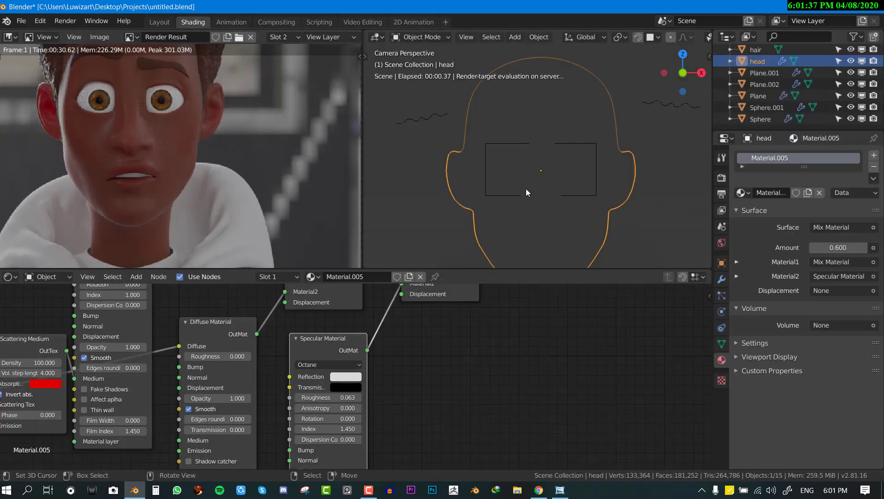
Set the first Mix Material's Amount to 0.700.
scroll(416, 397, "up", 2)
middle_click_drag(291, 309, 350, 387)
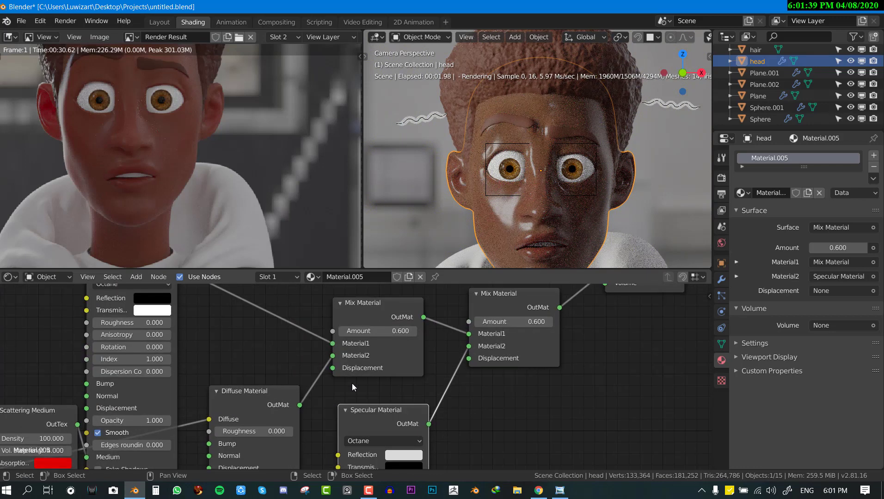
key("BackSpace")
type("7")
key("Return")
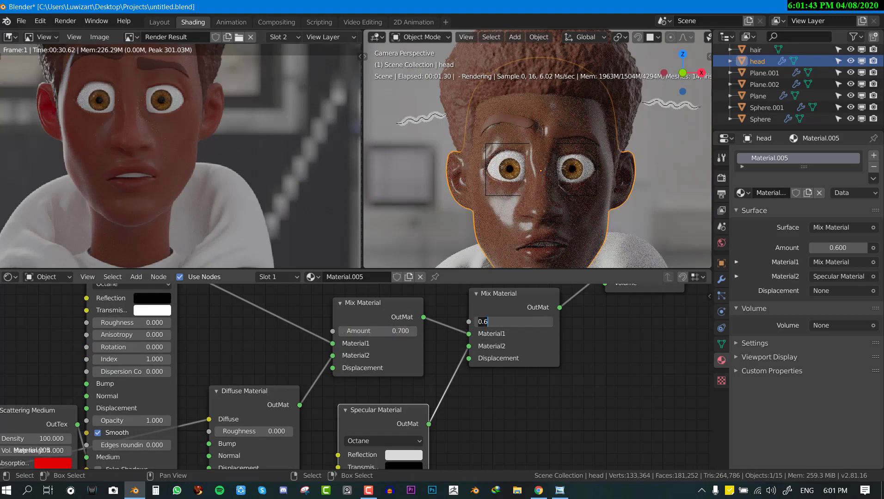
Try an Amount of 0.2 on the second Mix Material, and settle on 0.700.
type("0.2")
key("Return")
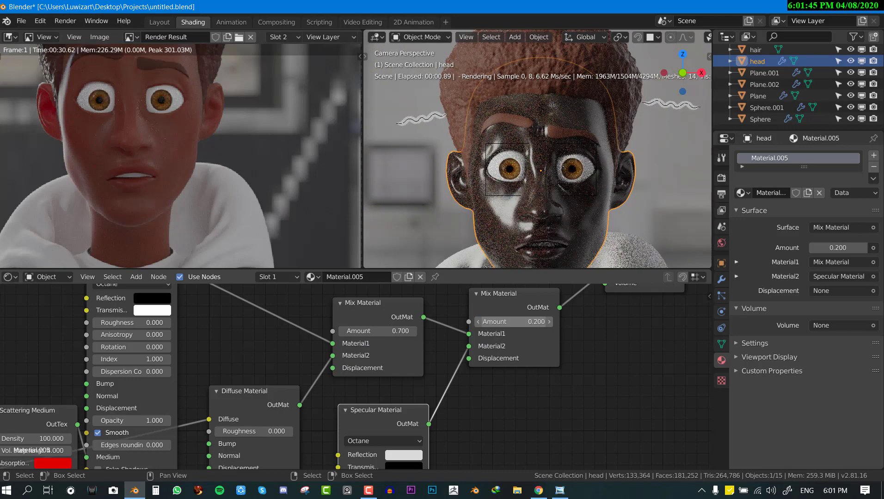
left_click(513, 322)
key("BackSpace")
type("7")
key("Return")
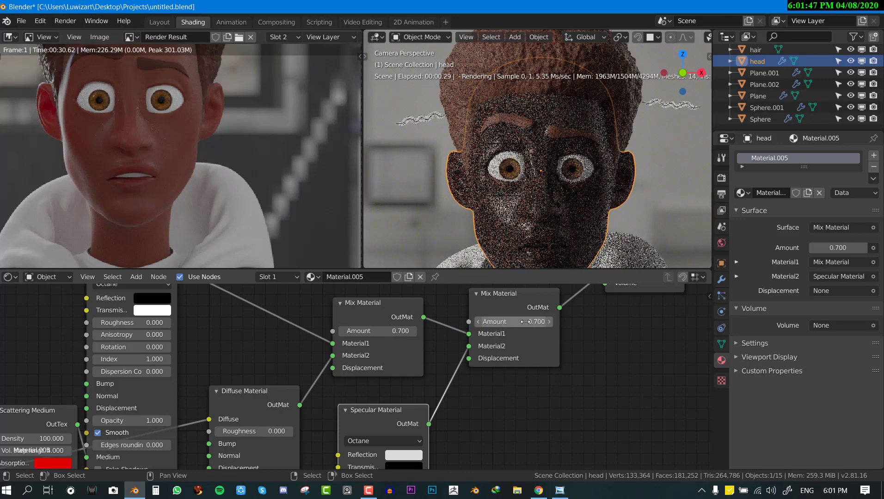
Set the new Specular Material's Roughness to 0.3 to soften the skin reflections.
middle_click_drag(444, 424, 454, 335)
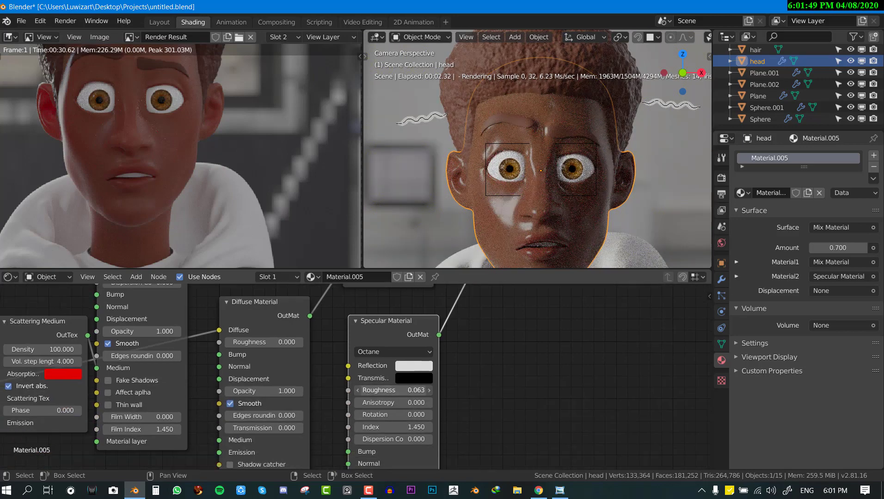
type(".3")
key("Return")
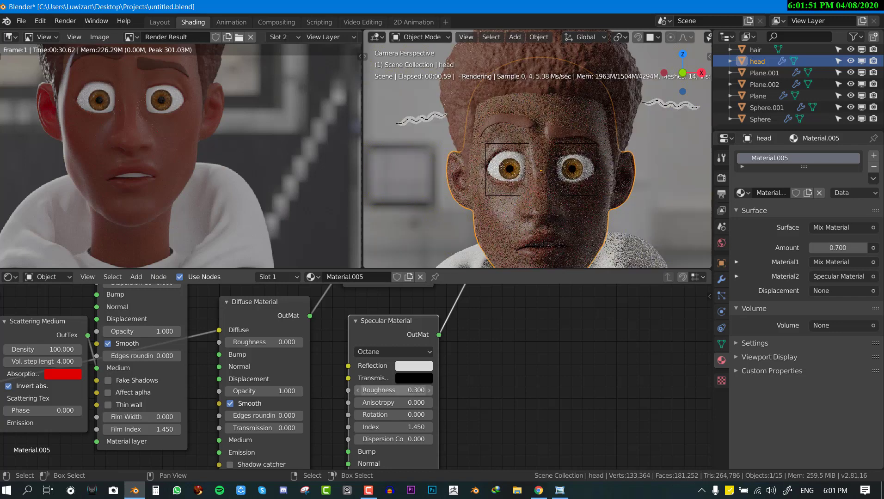
scroll(559, 199, "down", 4)
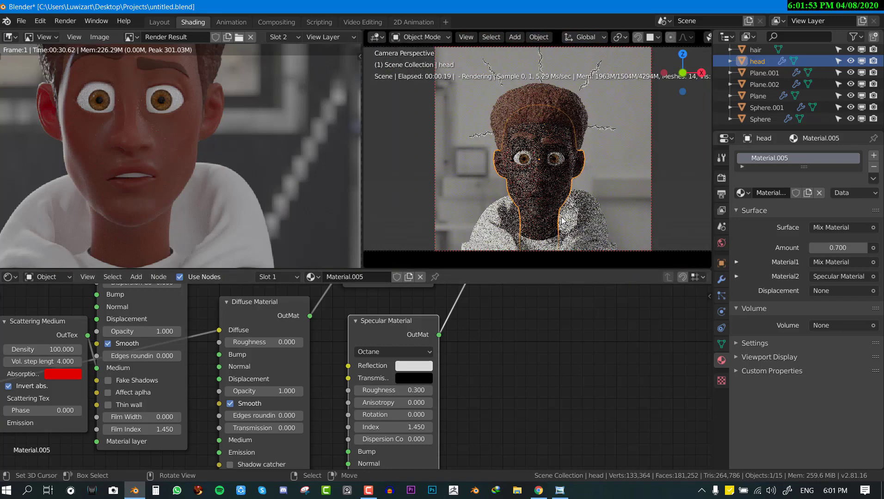
Try an Amount of 1.000 on the first Mix Material, and return it to 0.7.
middle_click_drag(356, 363, 379, 427)
middle_click_drag(462, 350, 440, 360)
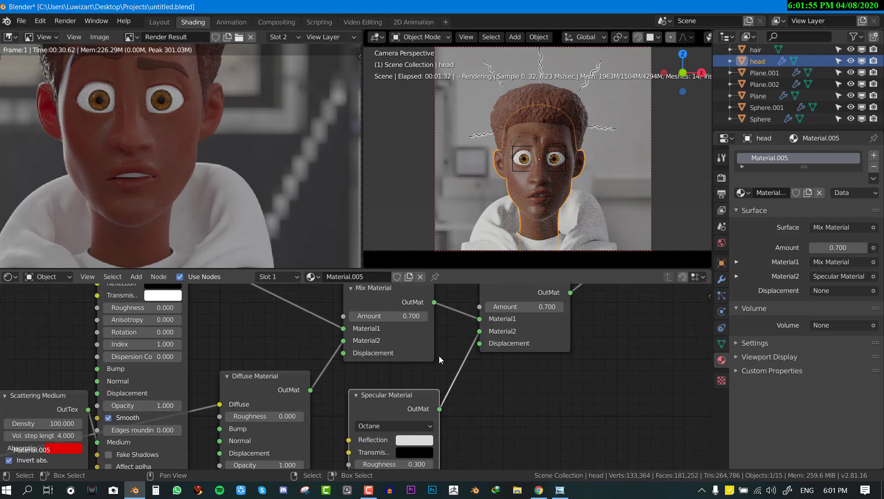
left_click_drag(390, 317, 430, 317)
scroll(390, 322, "up", 2)
scroll(568, 159, "up", 3)
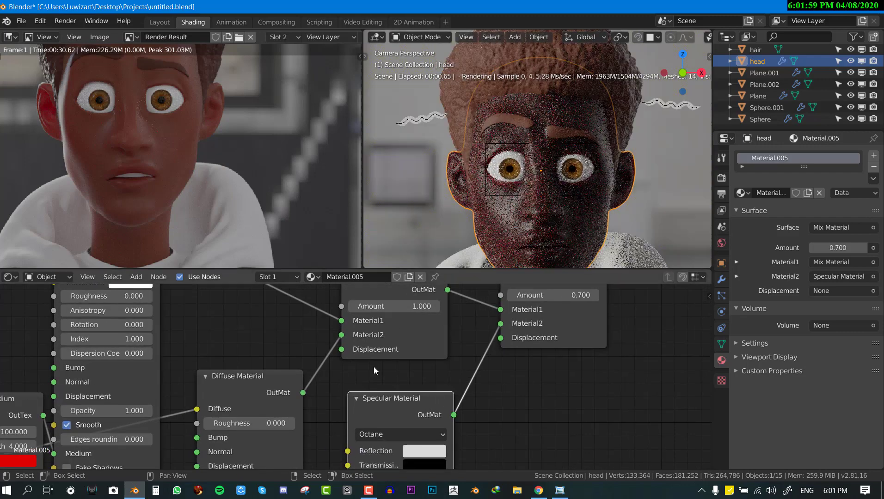
left_click(388, 306)
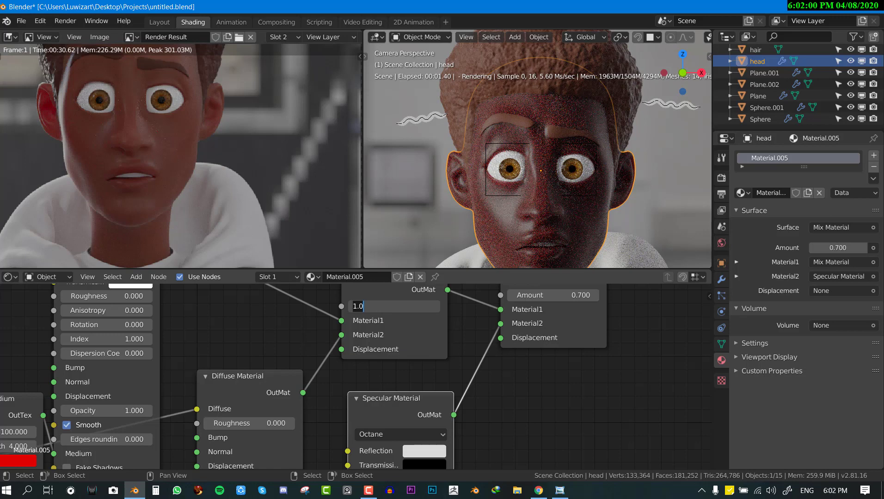
type(".7")
key("Return")
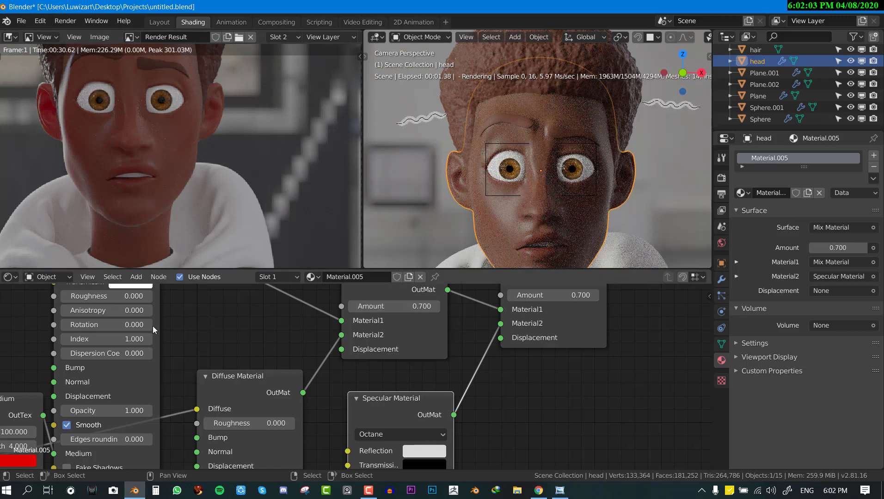
Switch to the World shader nodes and set the environment Full Transform's X translation to 23.5 m.
left_click(56, 277)
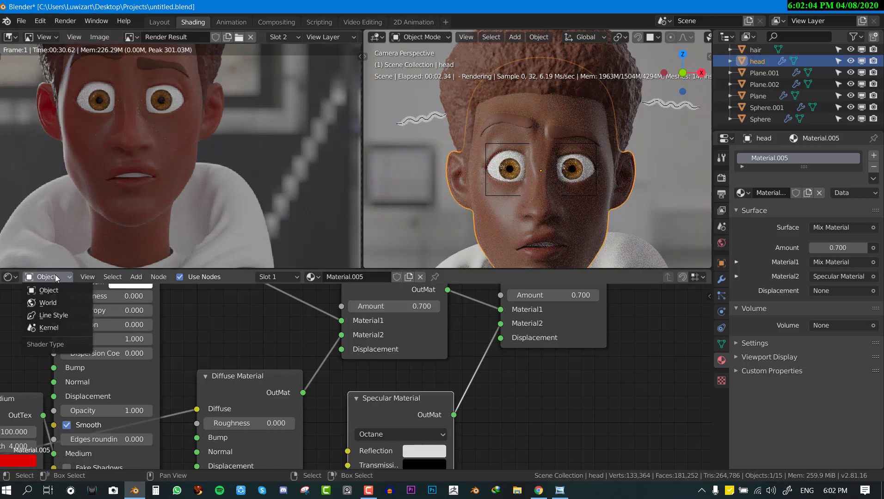
left_click(56, 302)
middle_click_drag(254, 456, 326, 496)
scroll(162, 431, "down", 2)
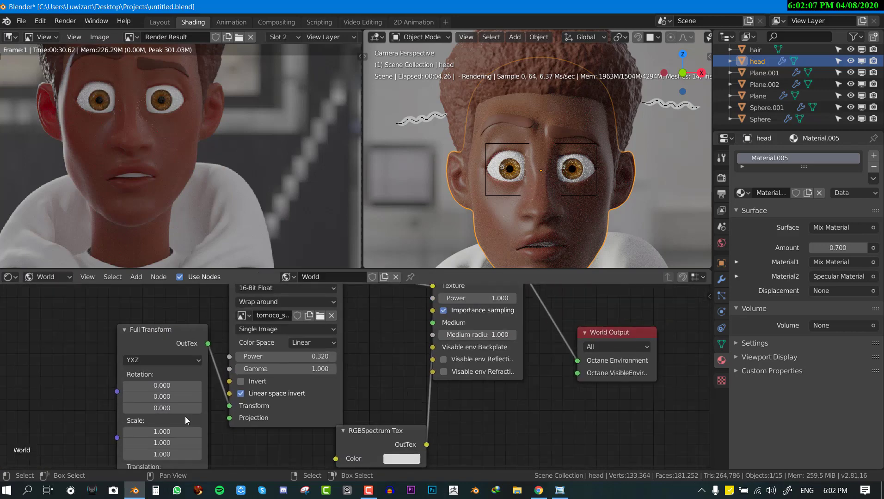
middle_click_drag(162, 432, 172, 393)
mouse_move(172, 438)
left_mouse_down()
mouse_move(208, 439)
mouse_move(162, 439)
mouse_move(182, 439)
left_mouse_up()
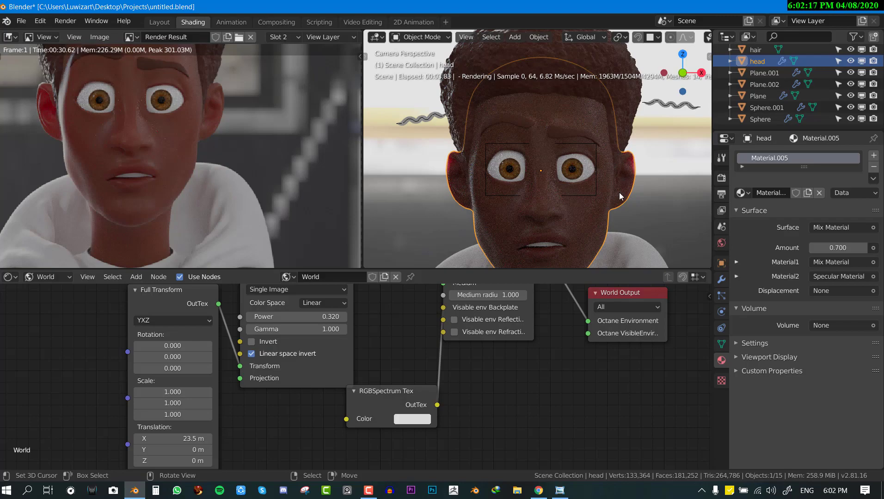
Save the project file untitled.blend.
scroll(622, 194, "up", 2)
middle_click_drag(625, 191, 559, 173, "shift")
key("ctrl+s")
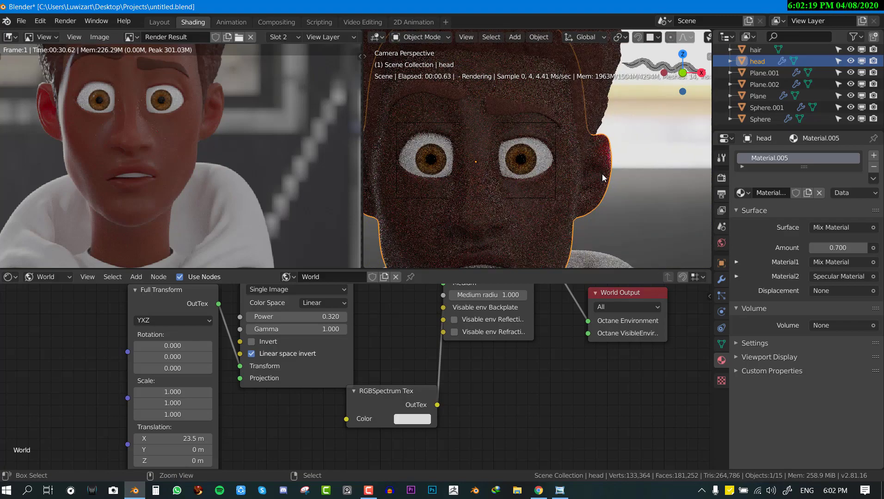
key("ctrl+s")
Return to the head's material nodes and try Amounts of 0.5 and 0.8 on the first Mix Material.
scroll(593, 187, "down", 2)
left_click(34, 277)
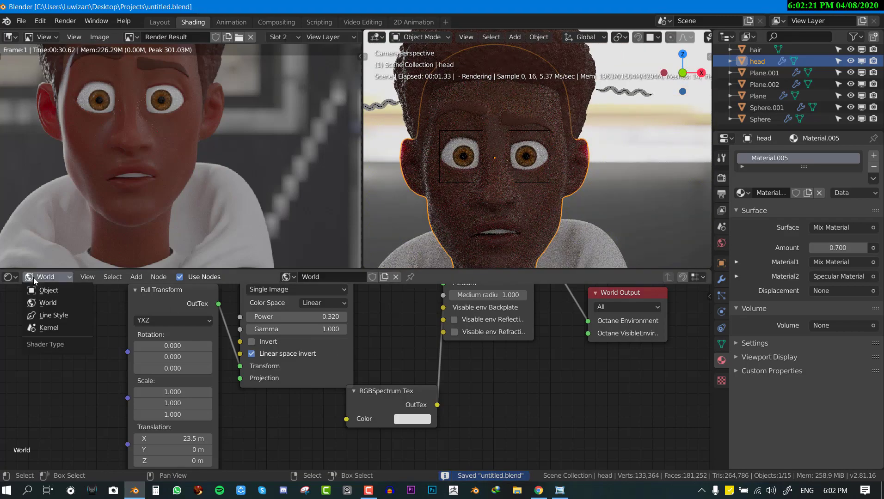
left_click(56, 294)
scroll(314, 395, "down", 3)
middle_click_drag(314, 394, 249, 329)
scroll(259, 324, "up", 1)
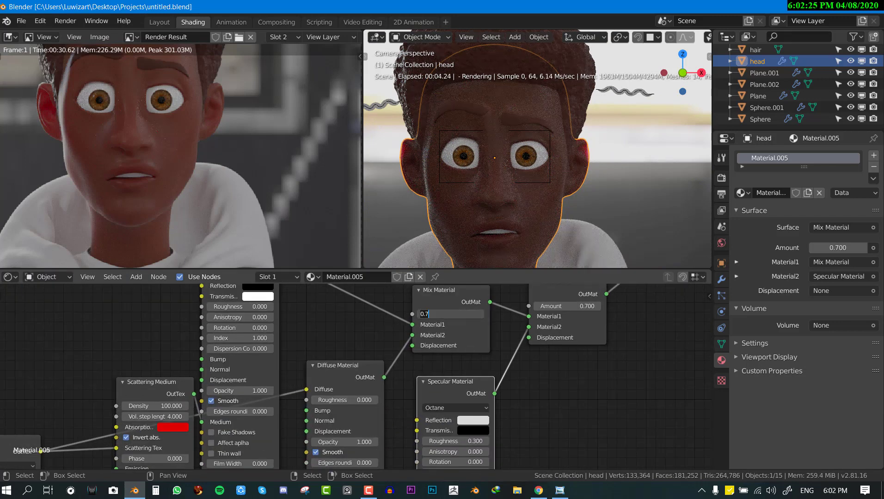
type("0.5")
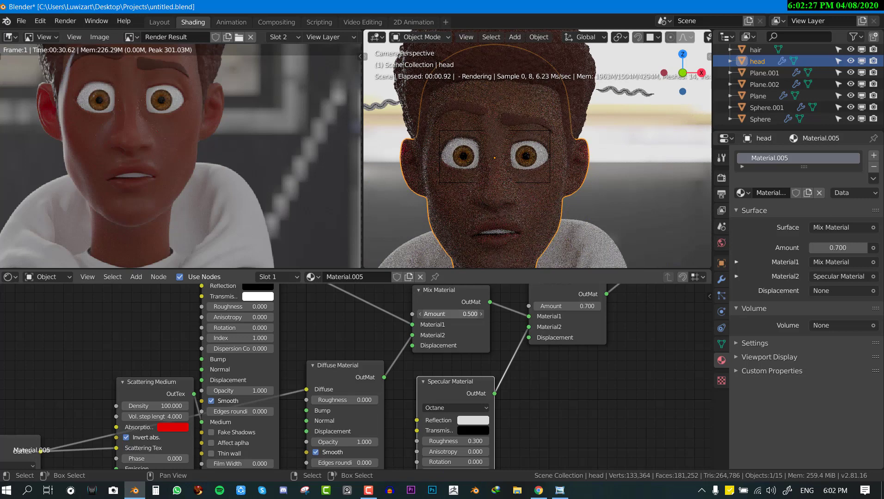
type("0.8")
key("Return")
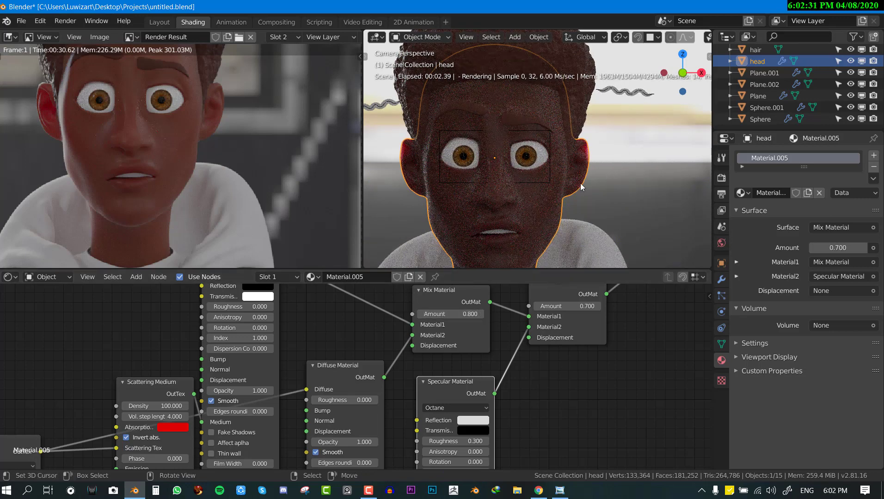
Brighten the Scattering Medium's absorption color to a more vivid red.
middle_click_drag(153, 437, 227, 408)
left_click(252, 399)
left_click_drag(313, 268, 314, 258)
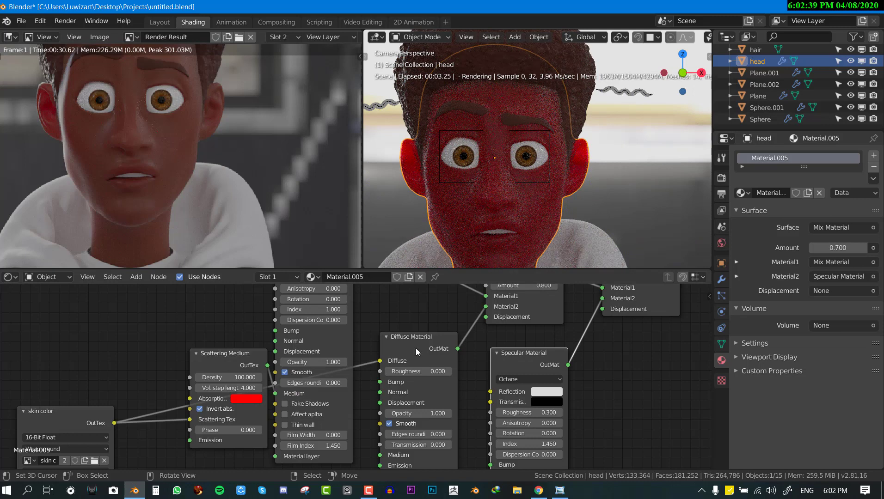
Try an Amount of 0.5 on the first Mix Material, and settle on 0.4.
middle_click_drag(532, 285, 475, 339)
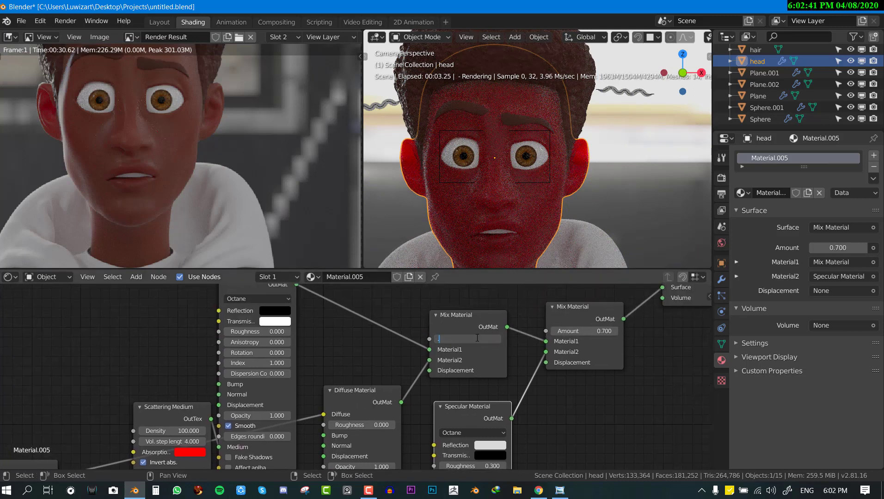
left_click(478, 338)
type(".5")
key("Return")
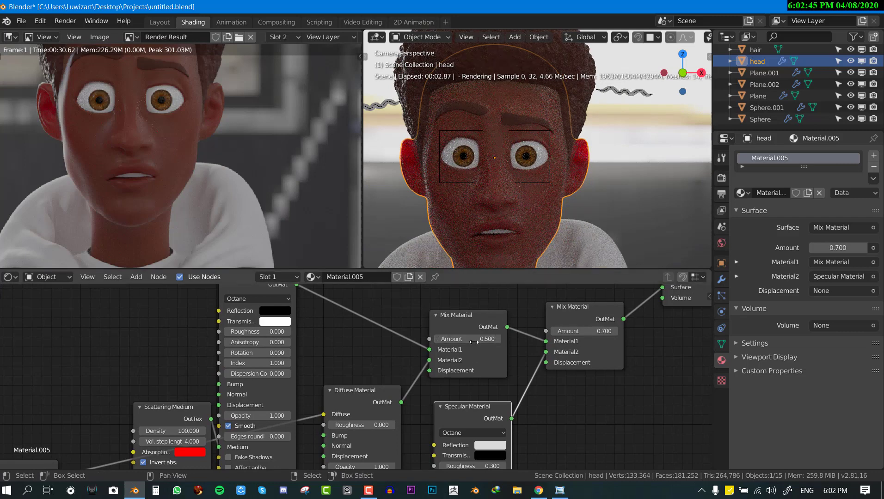
type(".4")
key("Return")
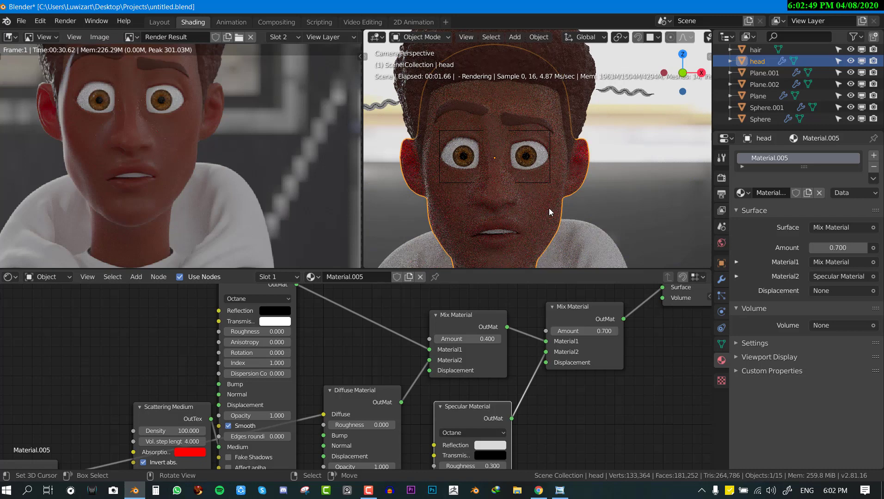
scroll(554, 206, "down", 2)
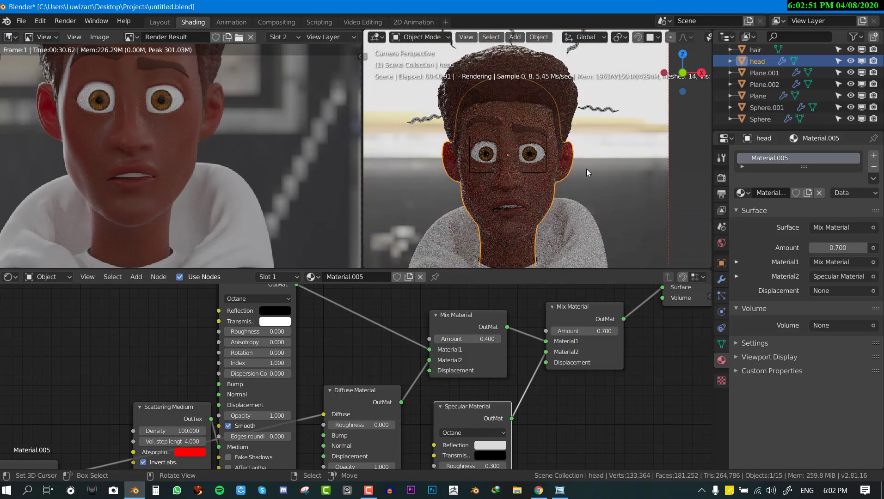
scroll(442, 362, "down", 2)
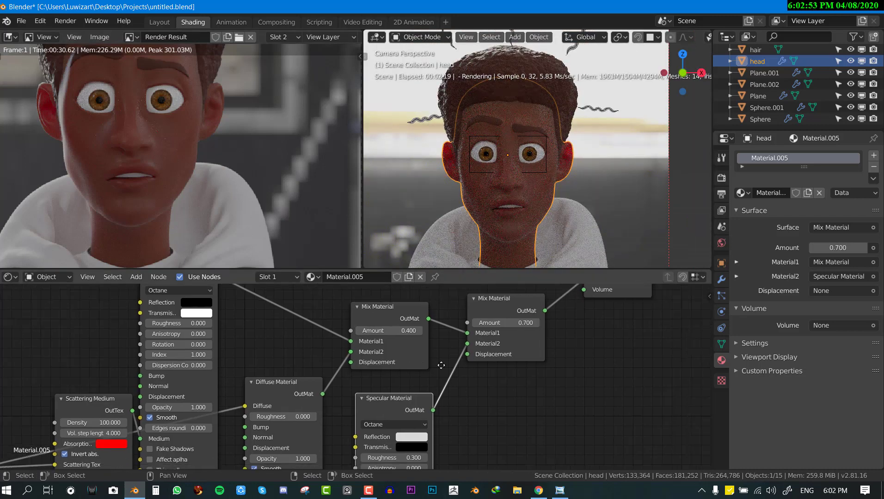
Tidy the material node layout by spacing out the scattering Specular Material, Scattering Medium and skin color nodes.
key("ctrl+space")
left_click_drag(226, 149, 230, 88)
left_click_drag(164, 264, 101, 140)
left_click_drag(222, 91, 223, 75)
left_click_drag(126, 174, 144, 183)
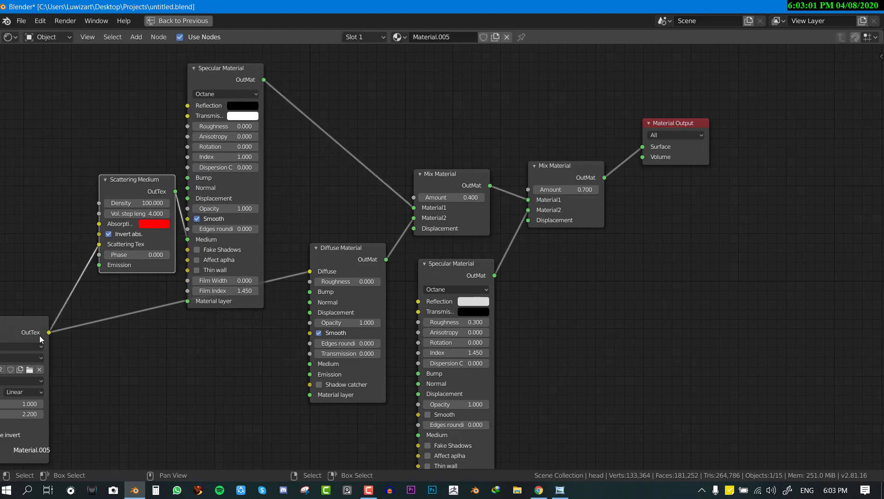
left_click_drag(18, 323, 54, 318)
scroll(394, 298, "down", 3)
middle_click_drag(394, 298, 447, 265)
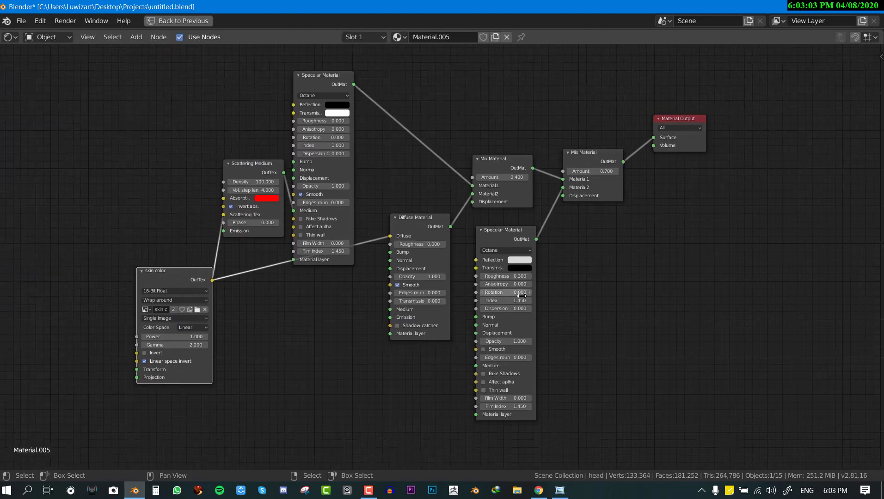
scroll(513, 296, "up", 2)
middle_click_drag(502, 295, 482, 287)
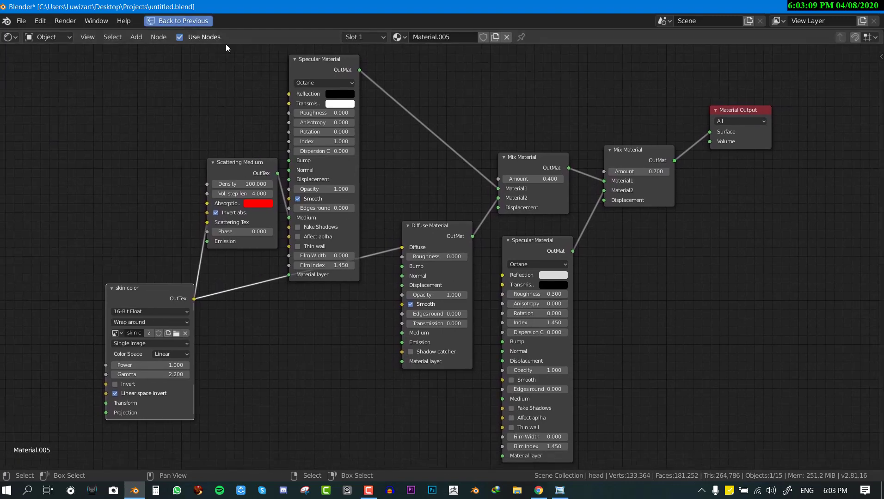
key("ctrl+space")
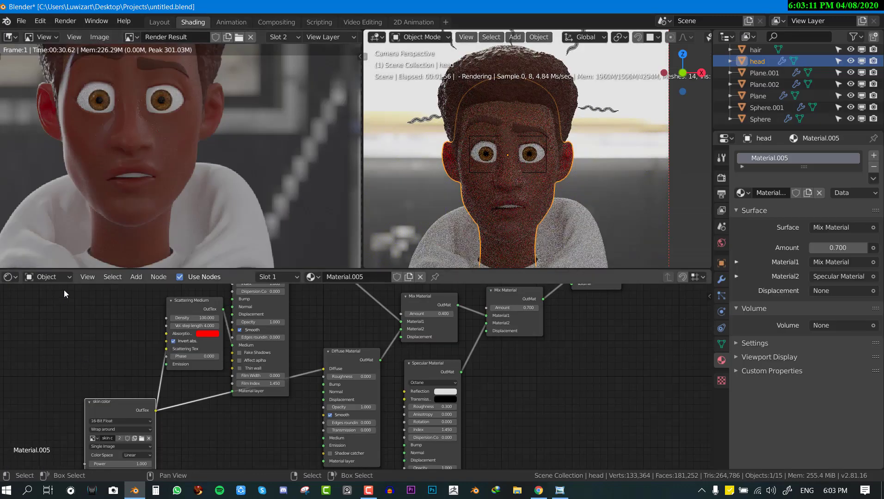
Switch to the World shader nodes and set the Full Transform's X translation to 36.9 m.
left_click(54, 277)
left_click(44, 301)
middle_click_drag(344, 297, 352, 465)
scroll(307, 369, "up", 4)
left_click_drag(164, 448, 199, 448)
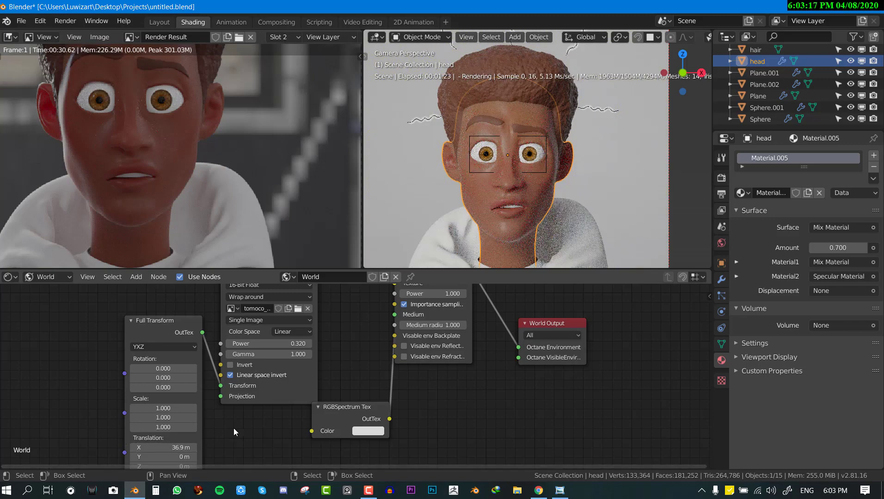